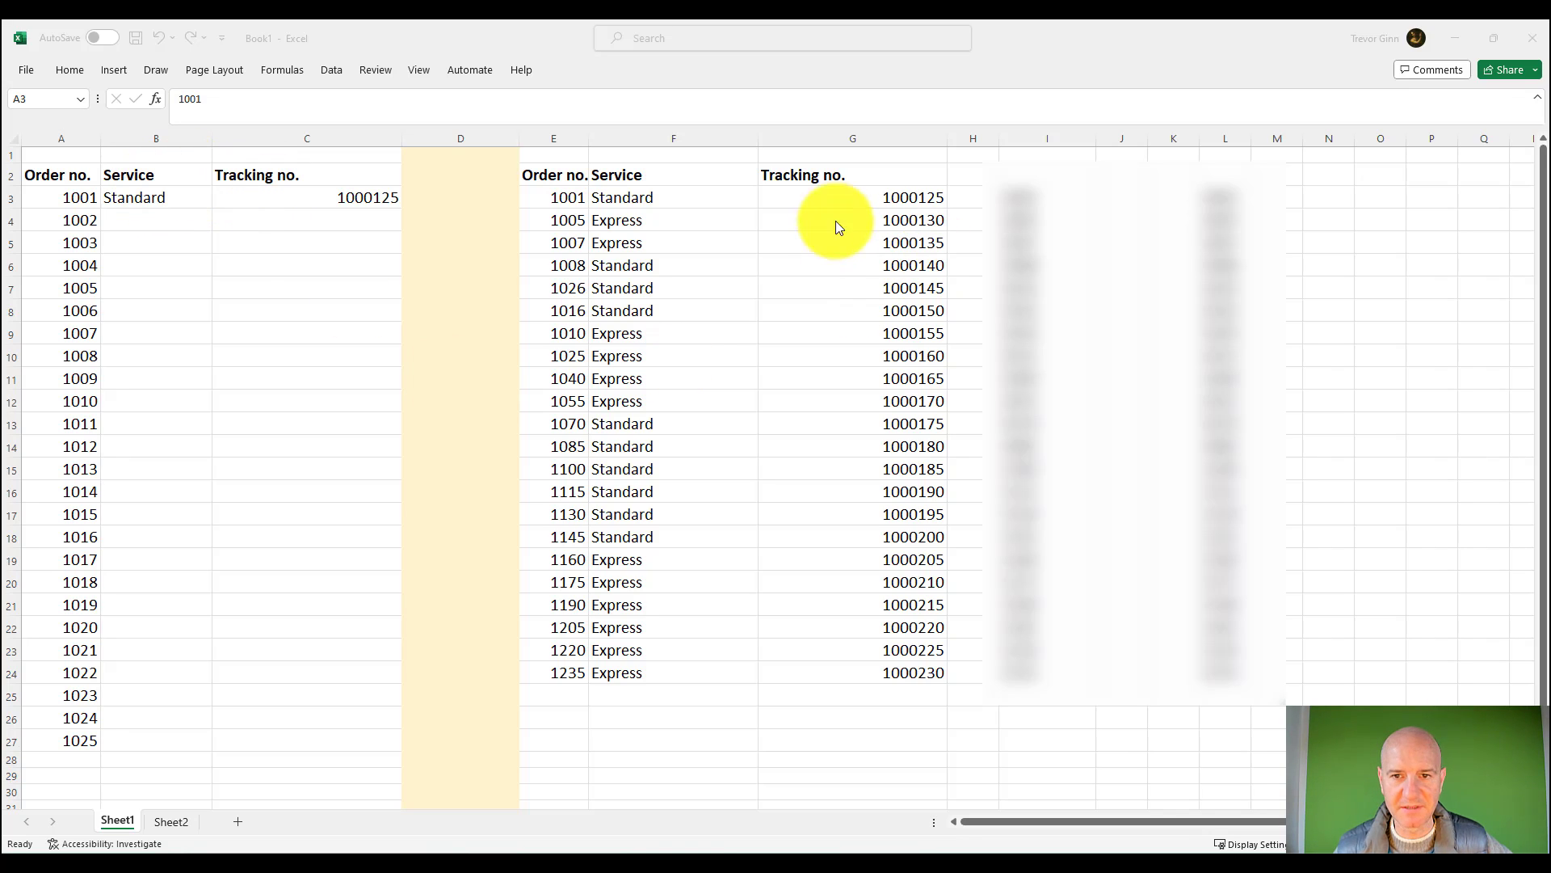
Step: Examine the lookup table in columns E:G and the order numbers in column A
click(566, 141)
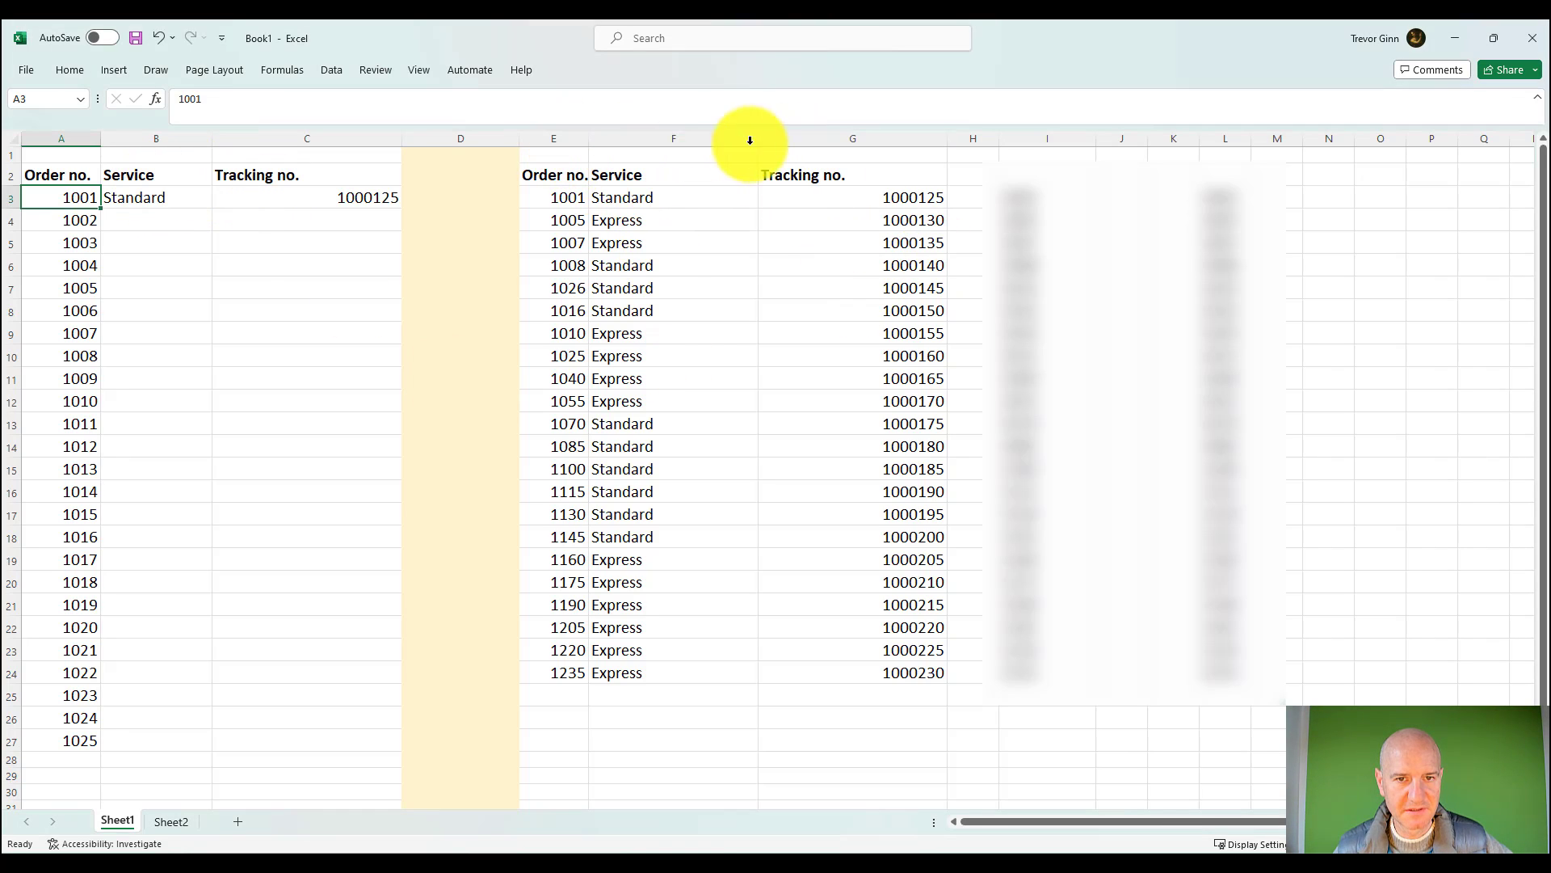
drag(569, 138, 851, 139)
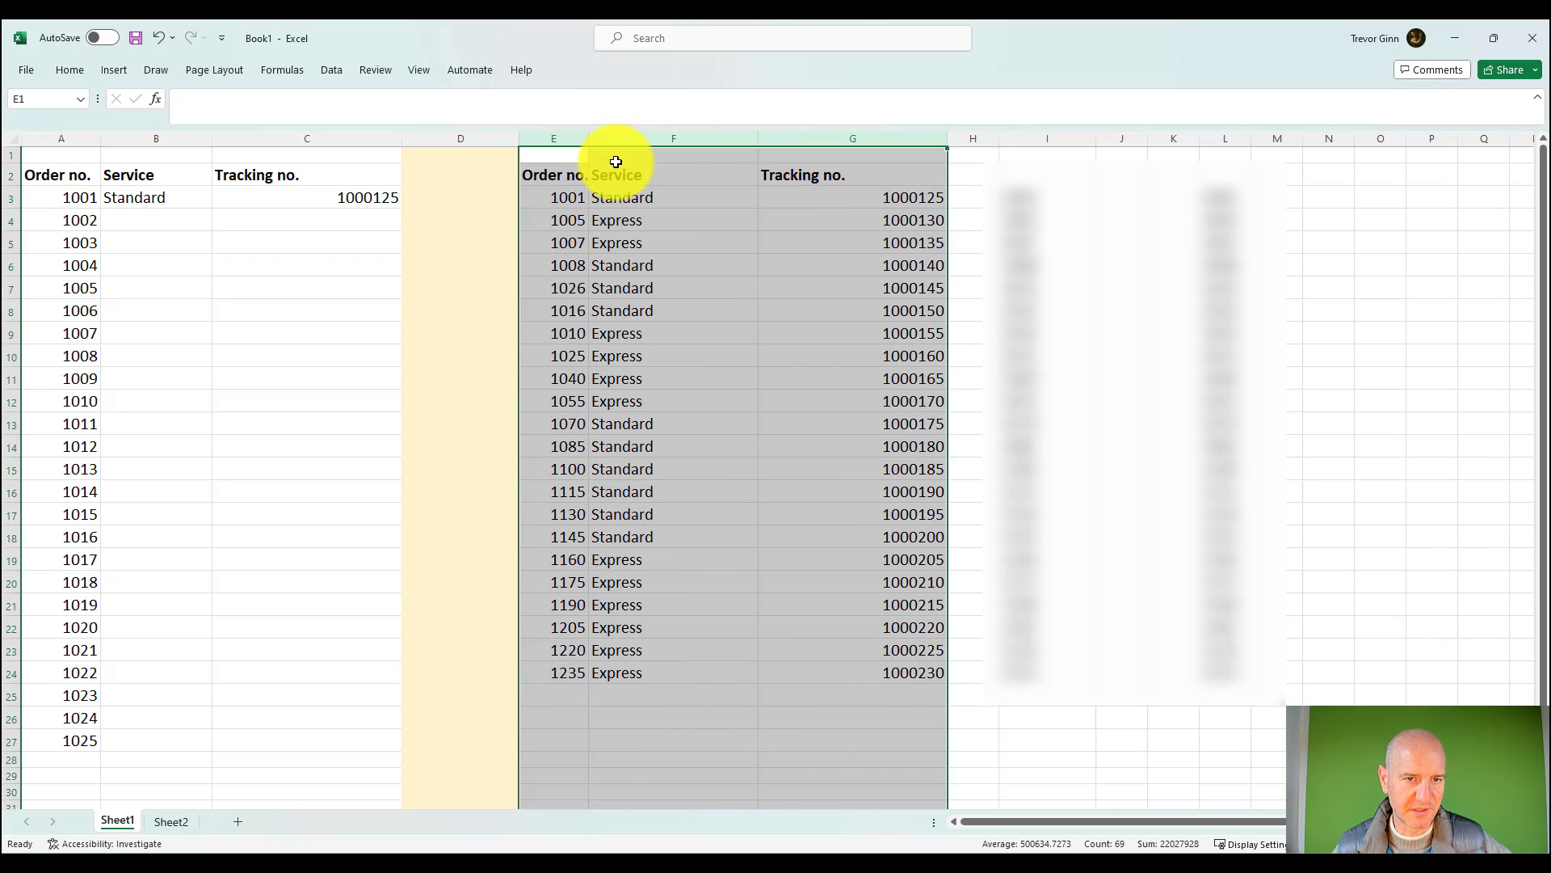
click(56, 137)
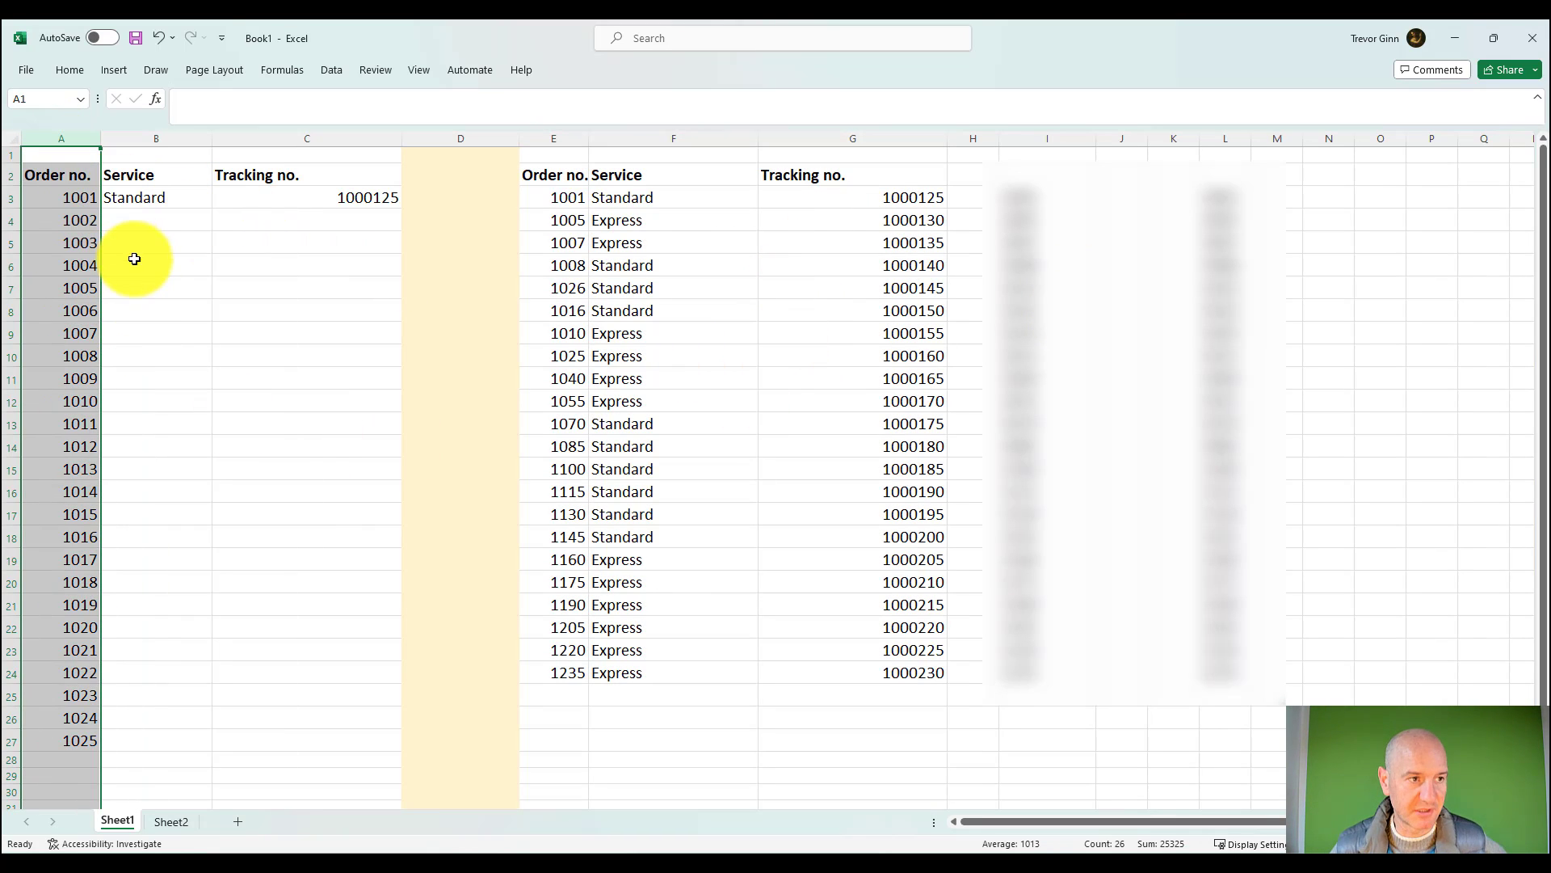
Step: Inspect the VLOOKUP formula in C3, checking its lookup value A3 and its E:G table array
click(169, 196)
key(Right)
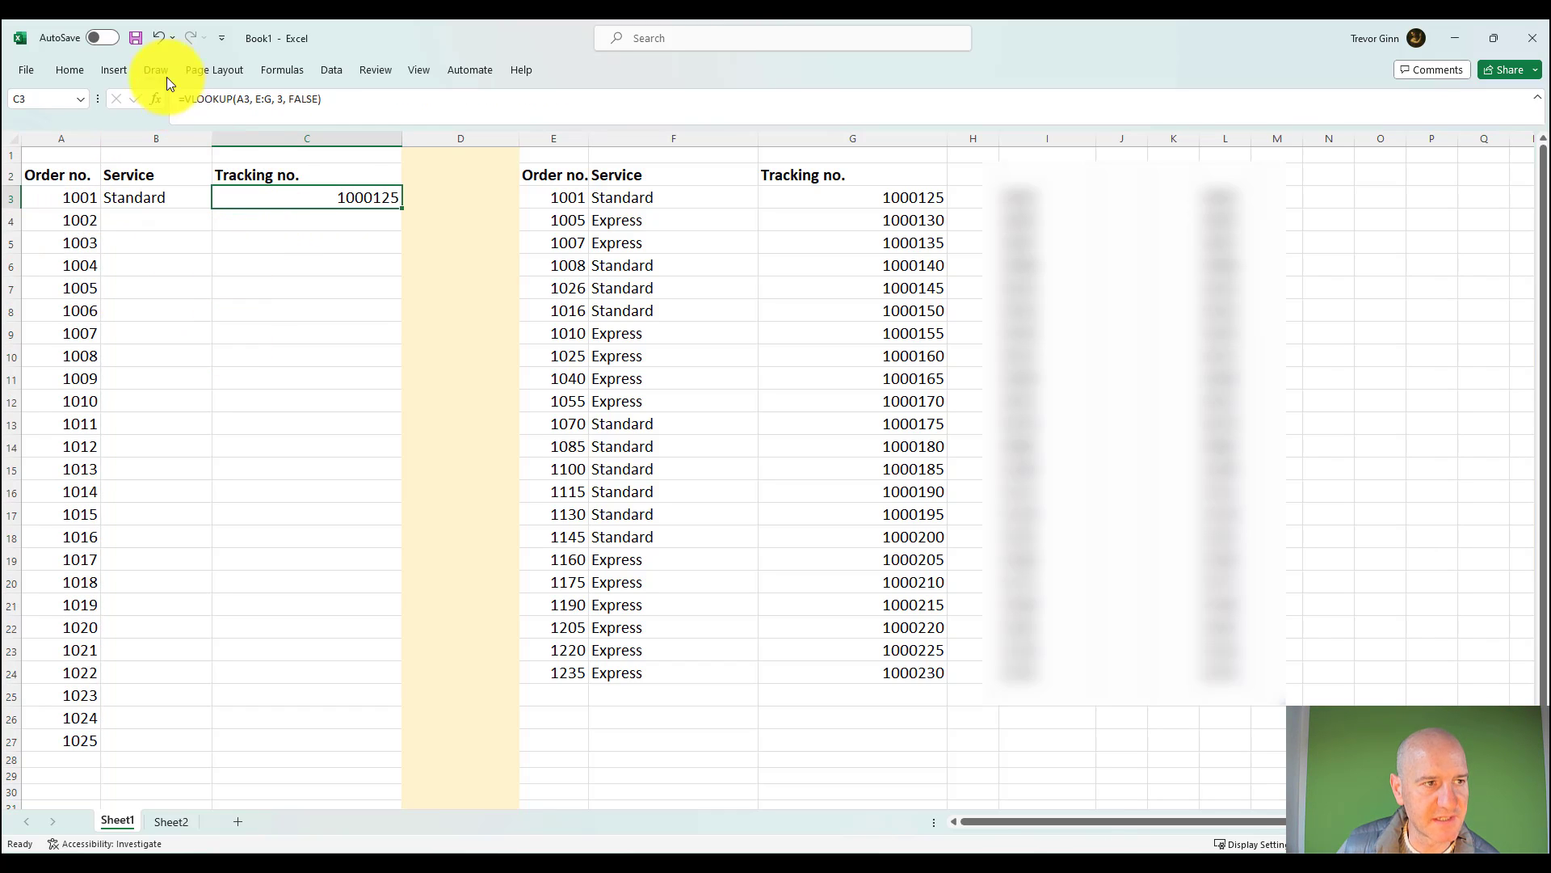
click(244, 98)
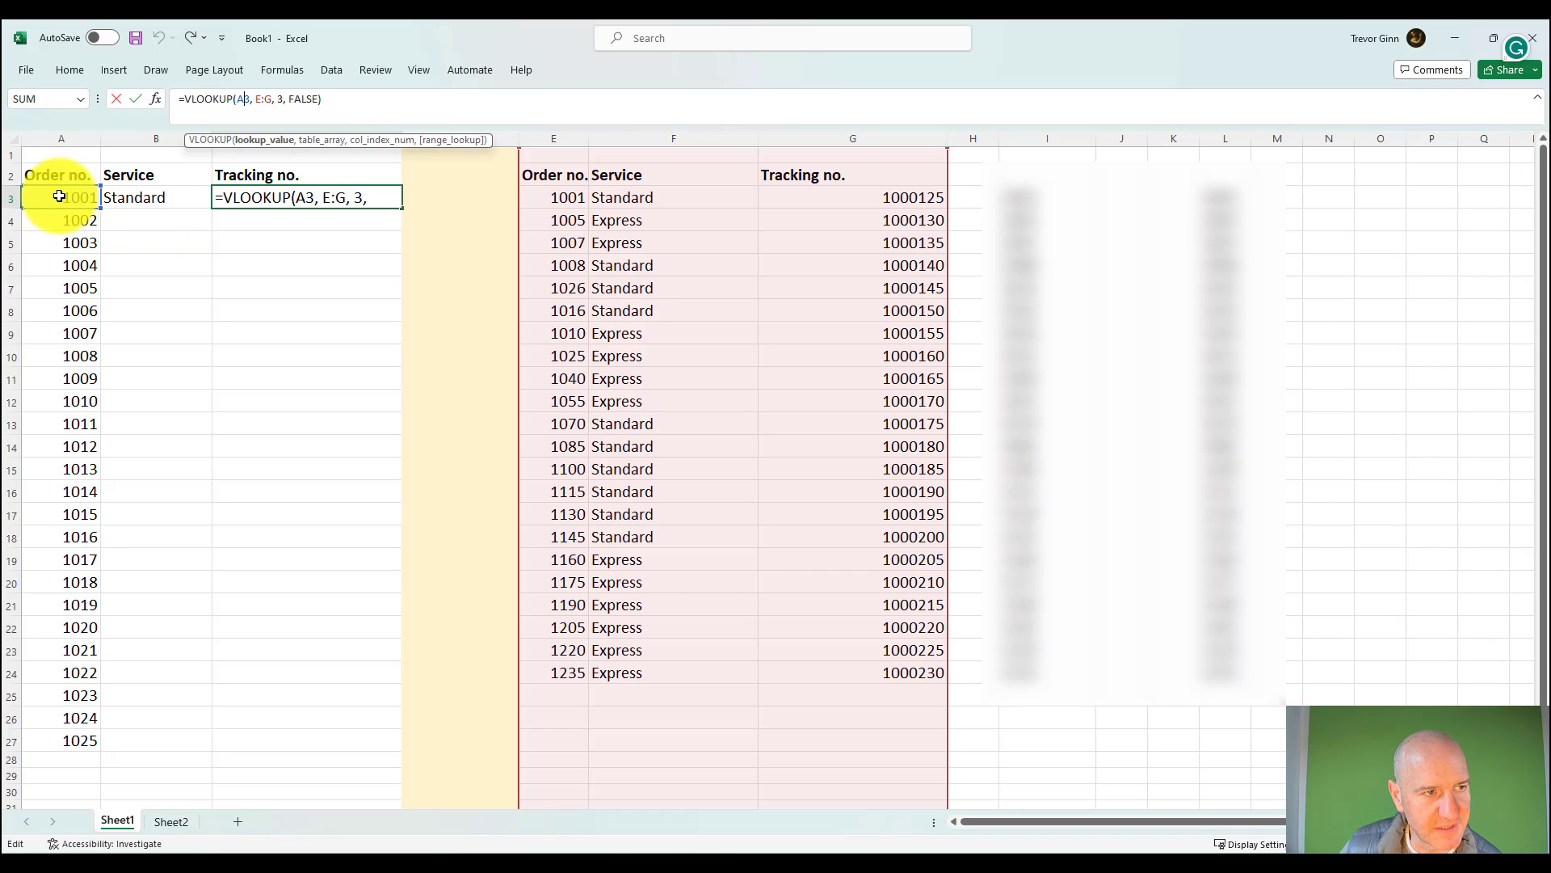
click(267, 99)
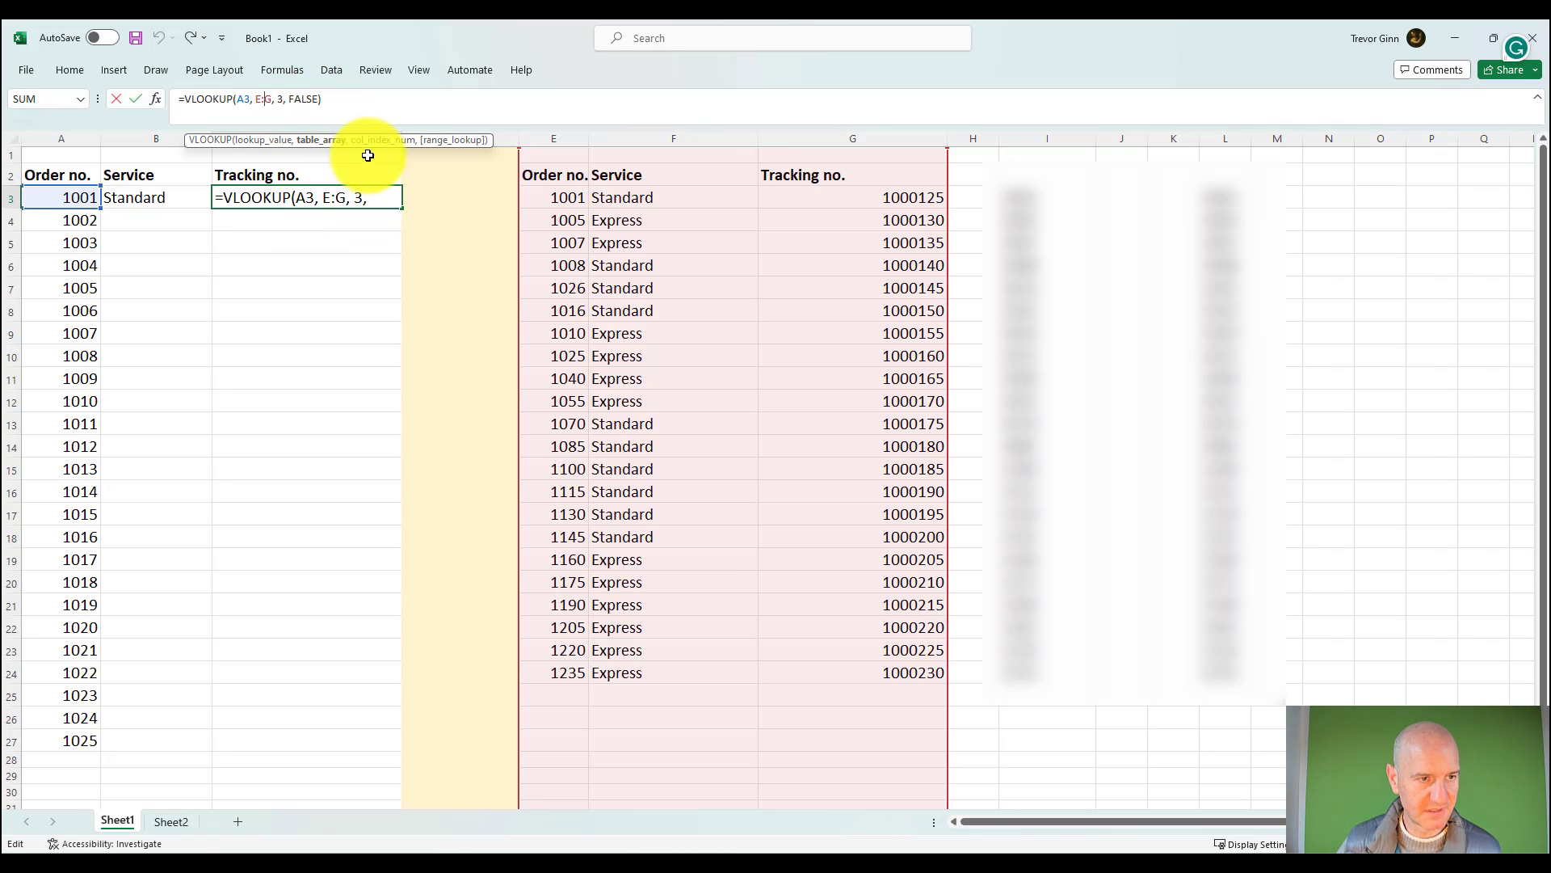
key(Return)
click(74, 198)
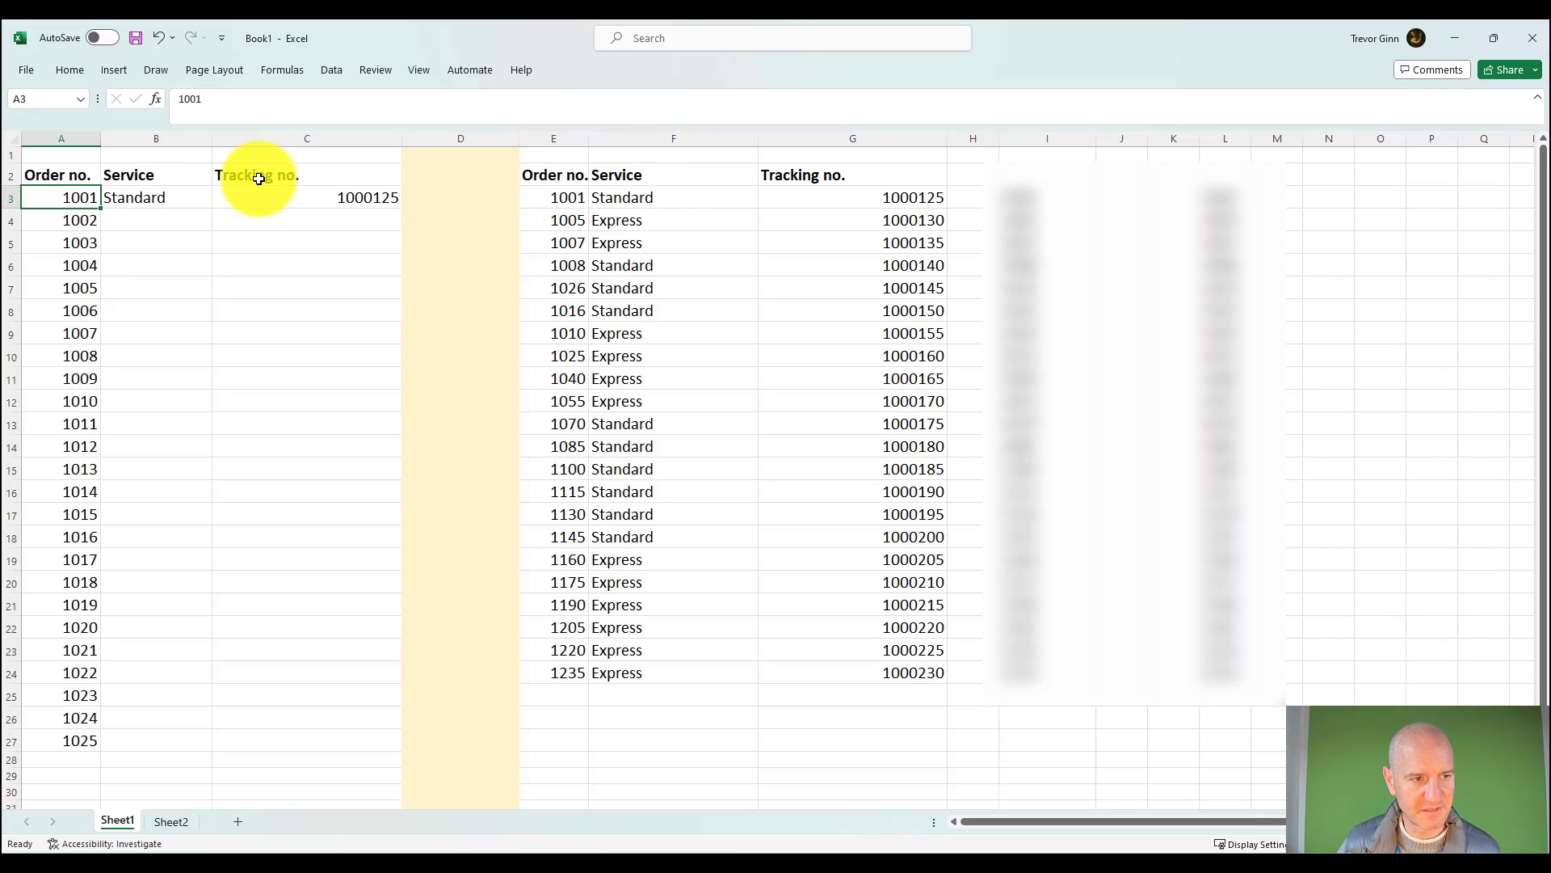
Step: Fill the Service and Tracking no. formulas from B3:C3 down to row 27
click(364, 204)
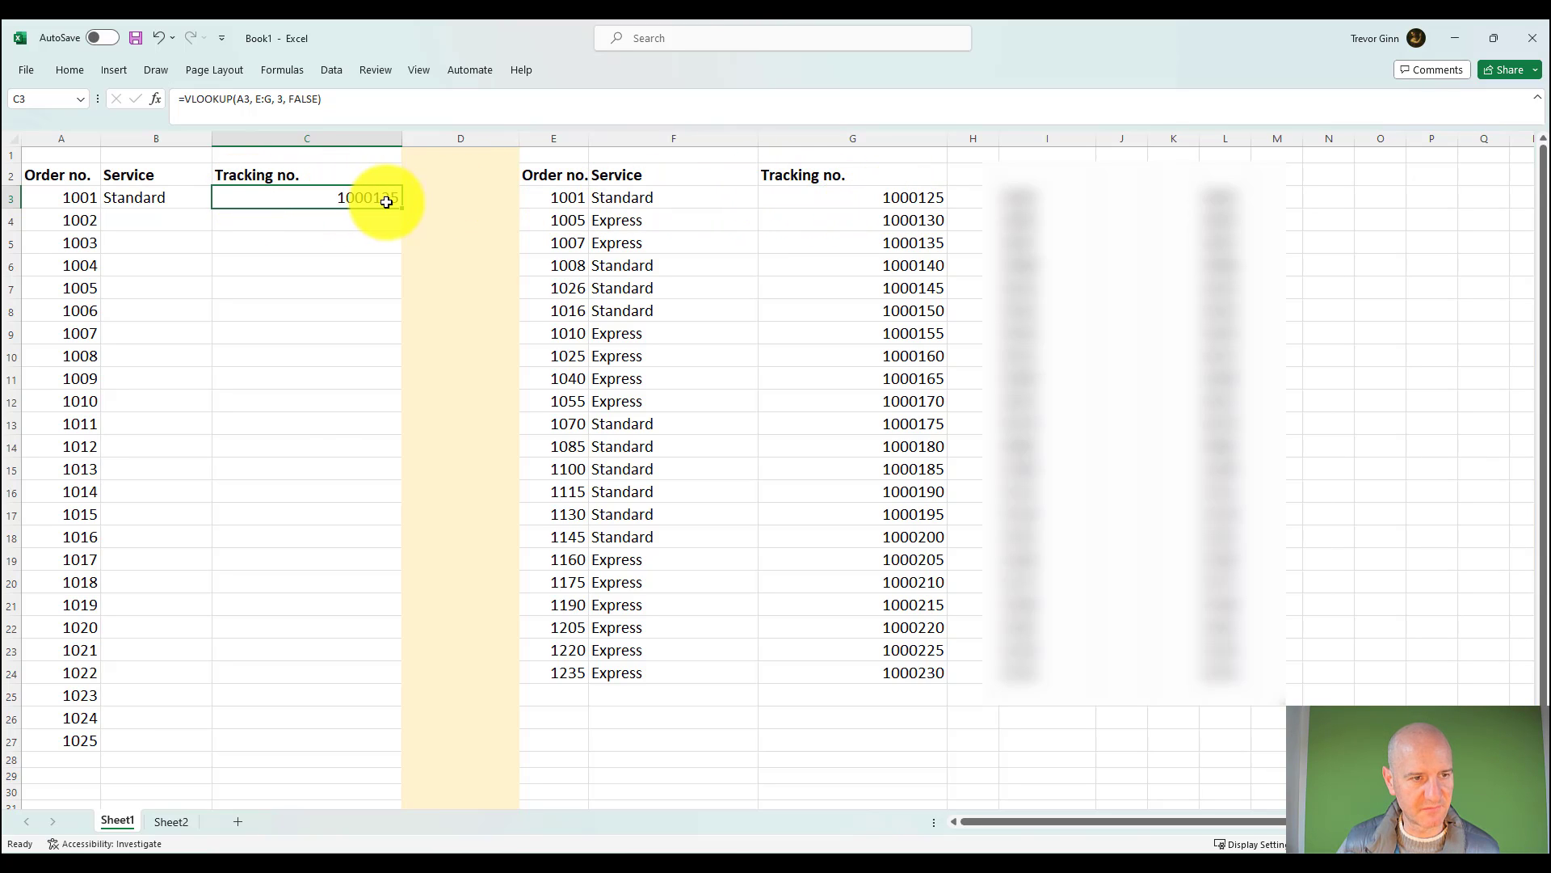
click(185, 197)
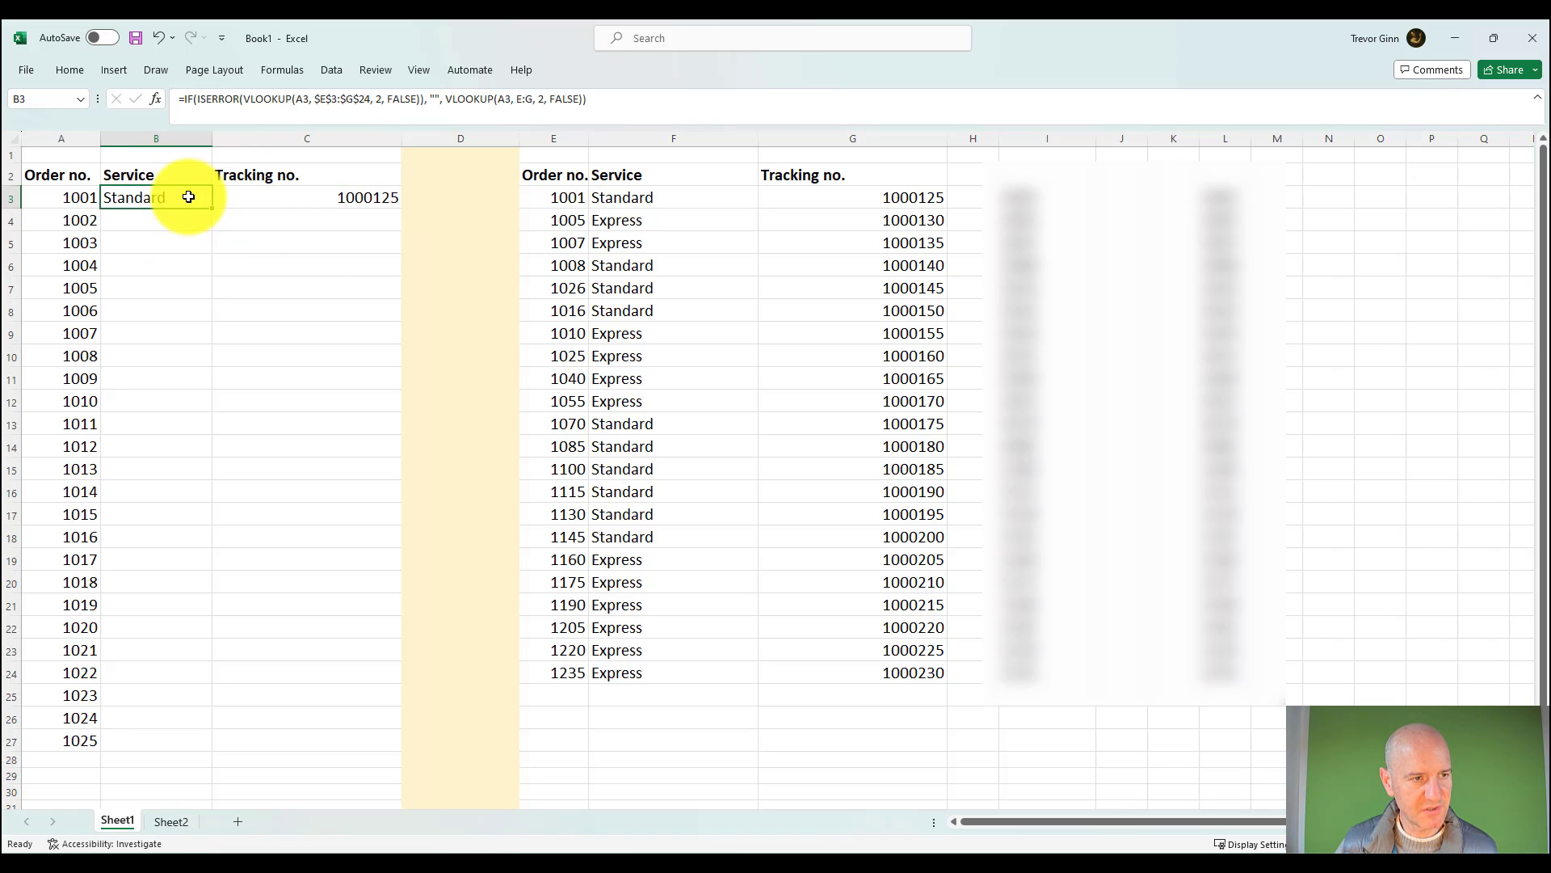
mouse_move(187, 197)
mouse_down()
mouse_move(399, 201)
mouse_move(370, 746)
mouse_up()
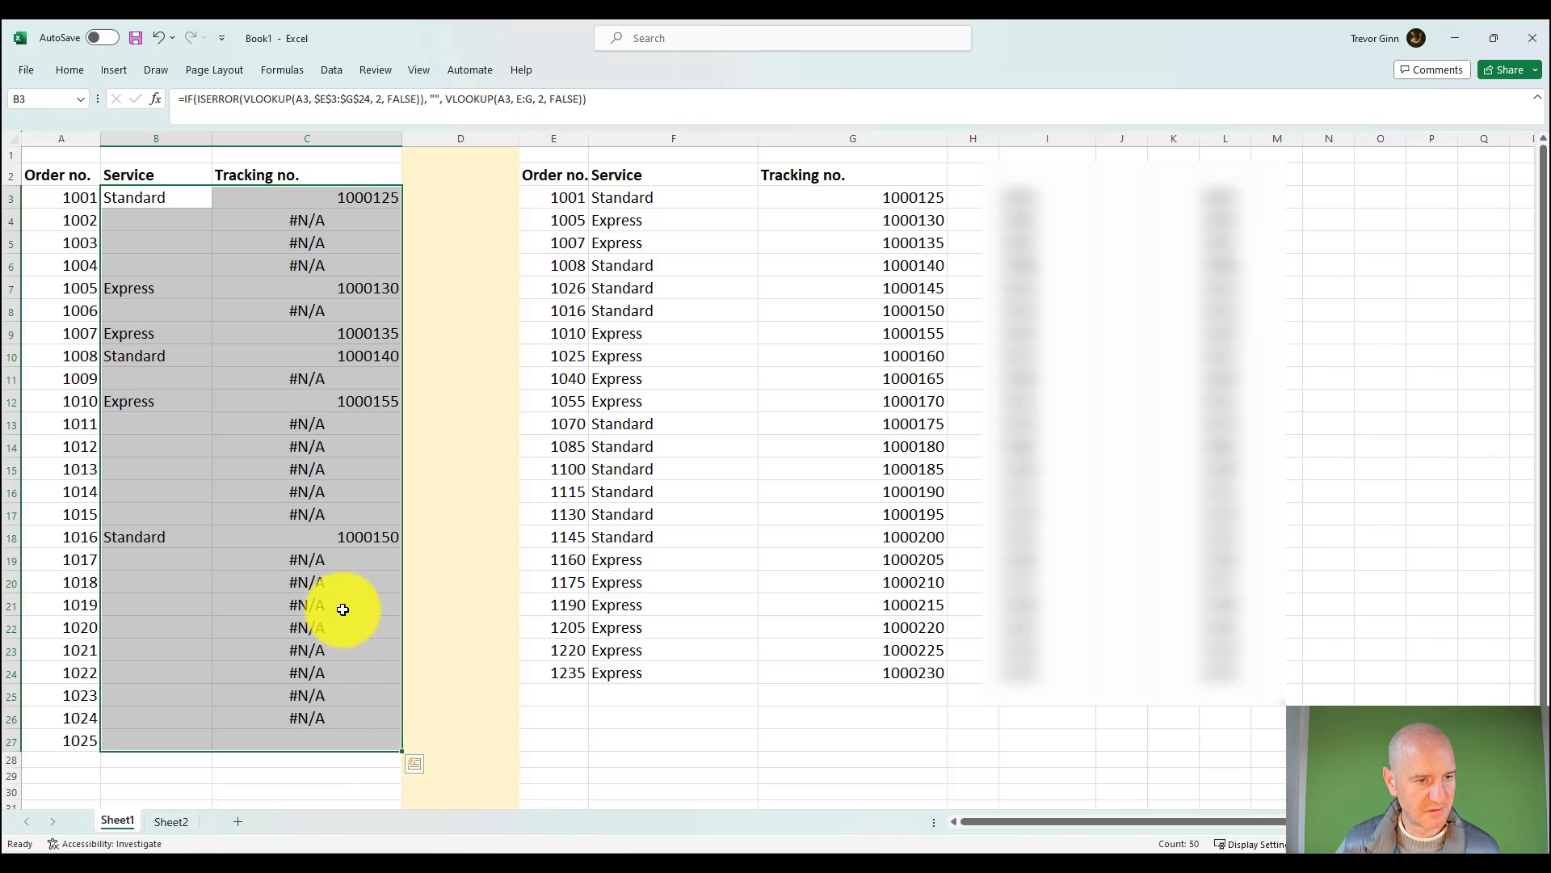
Step: Compare the filled Service and Tracking no. formulas in rows 3 and 4, checking the lookup for A4 in C4
click(229, 280)
click(169, 215)
click(174, 202)
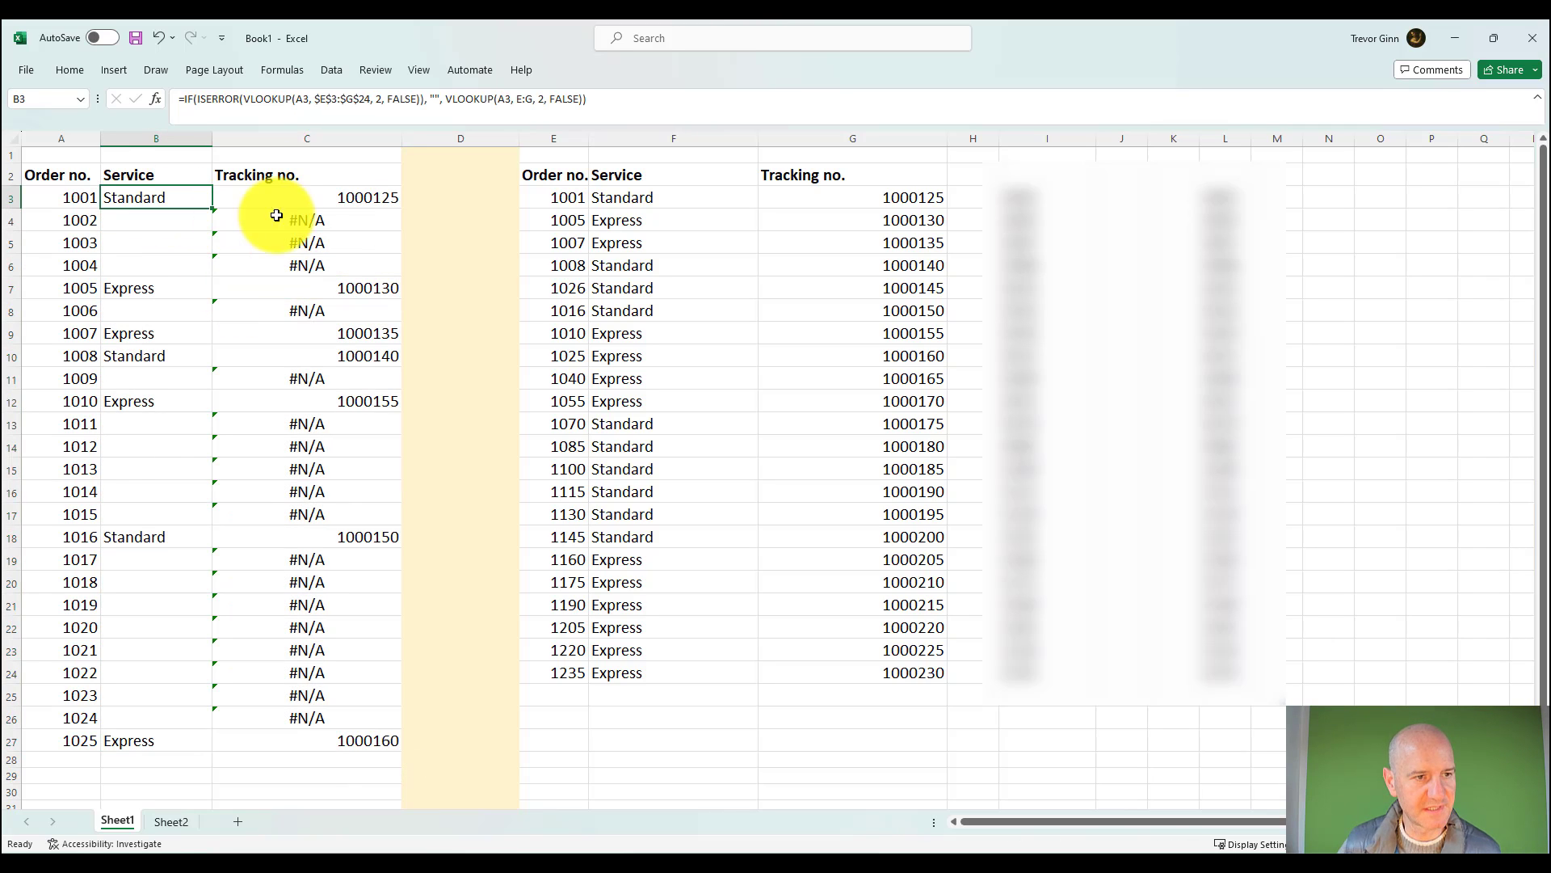
click(295, 217)
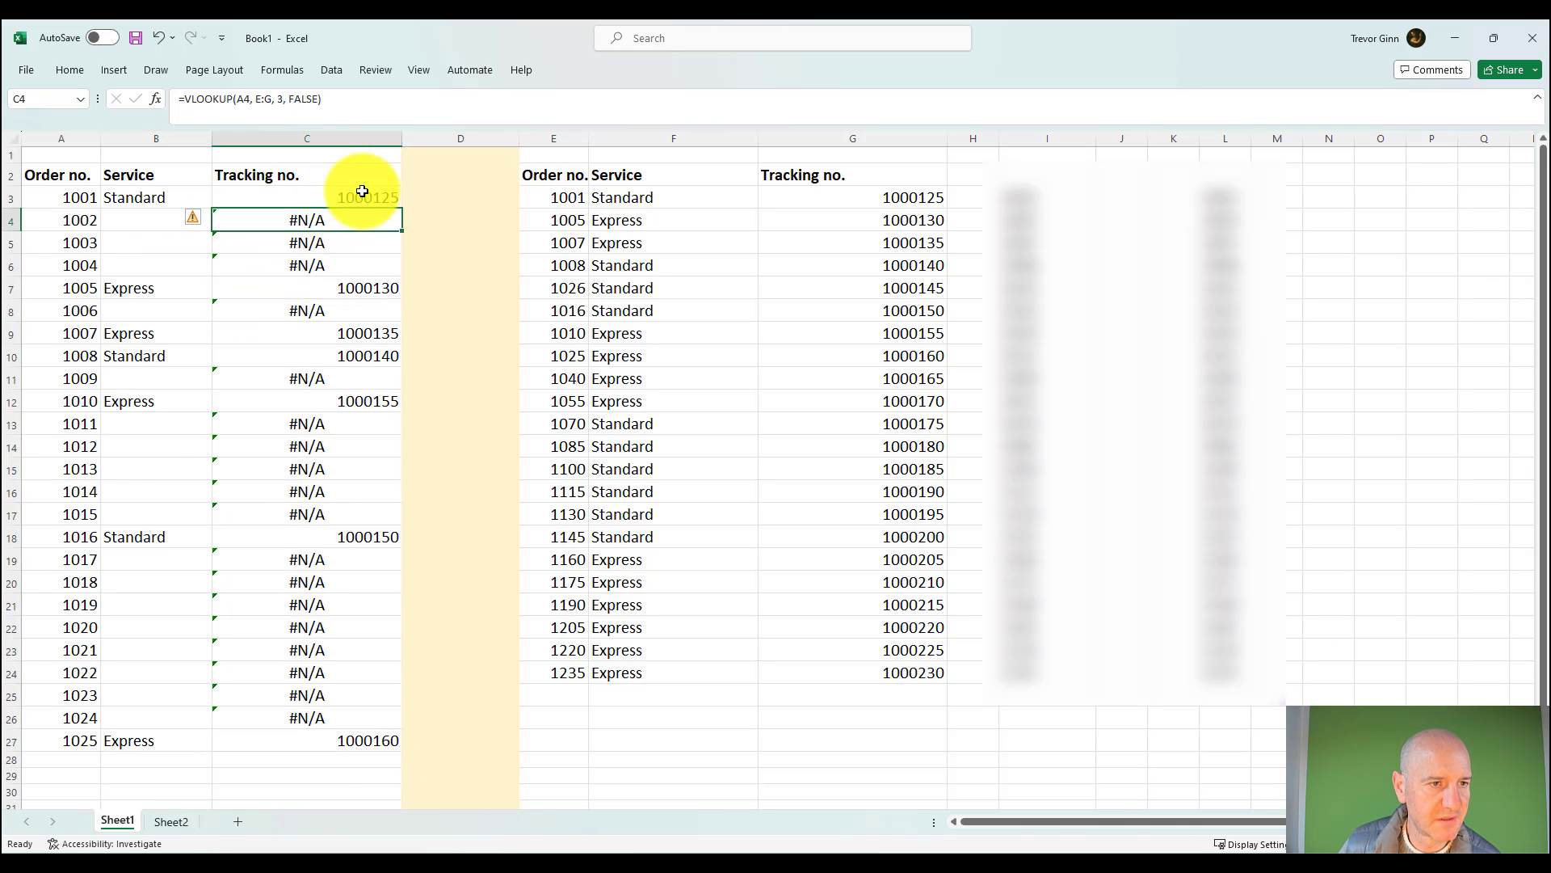
click(363, 192)
click(310, 223)
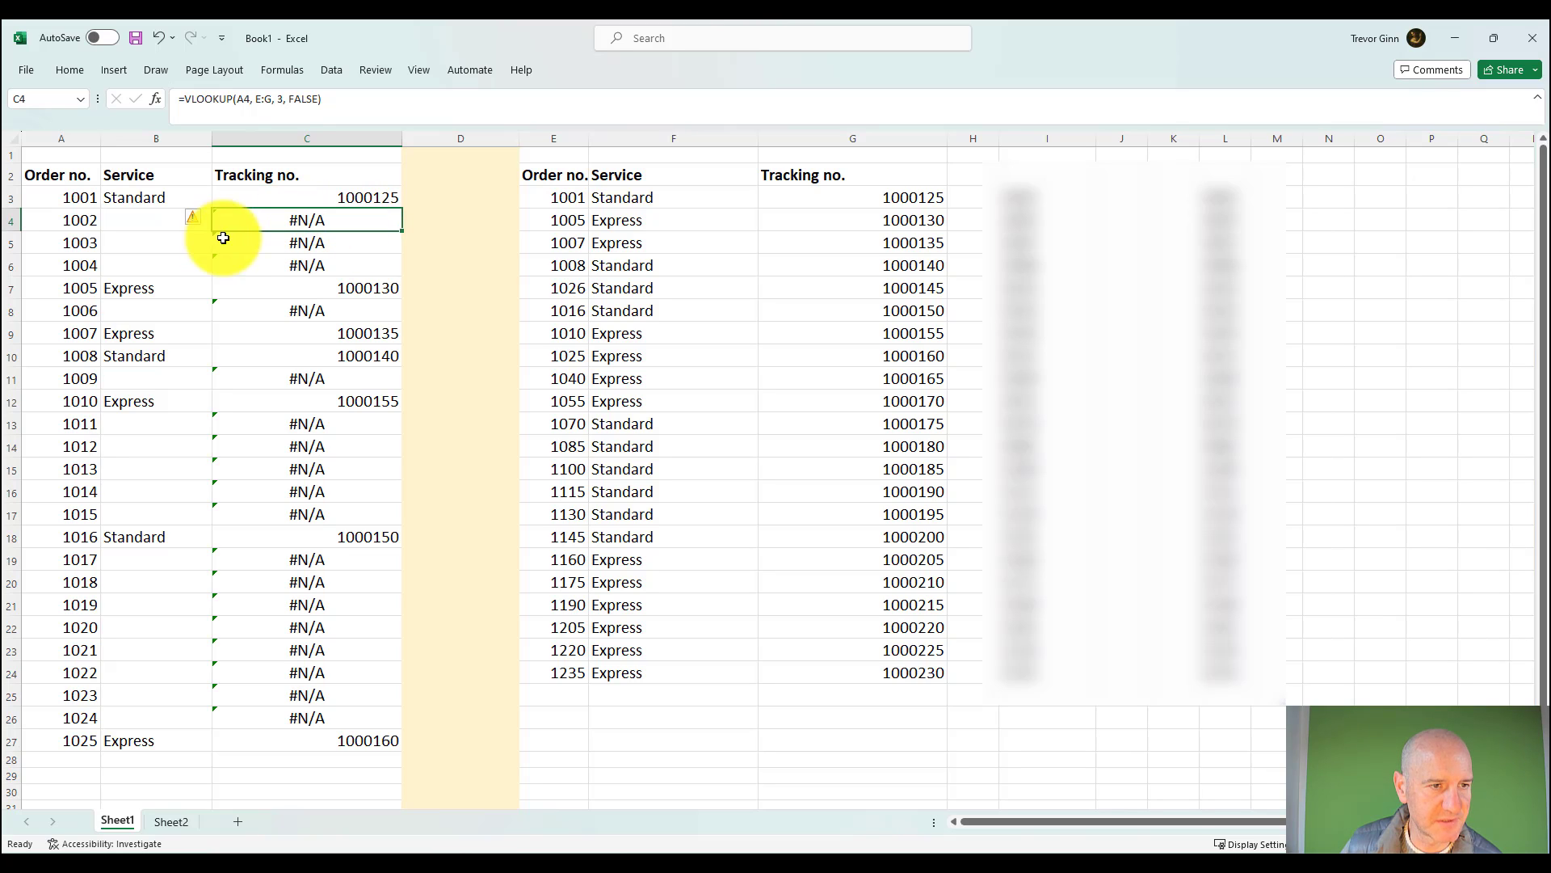
click(87, 220)
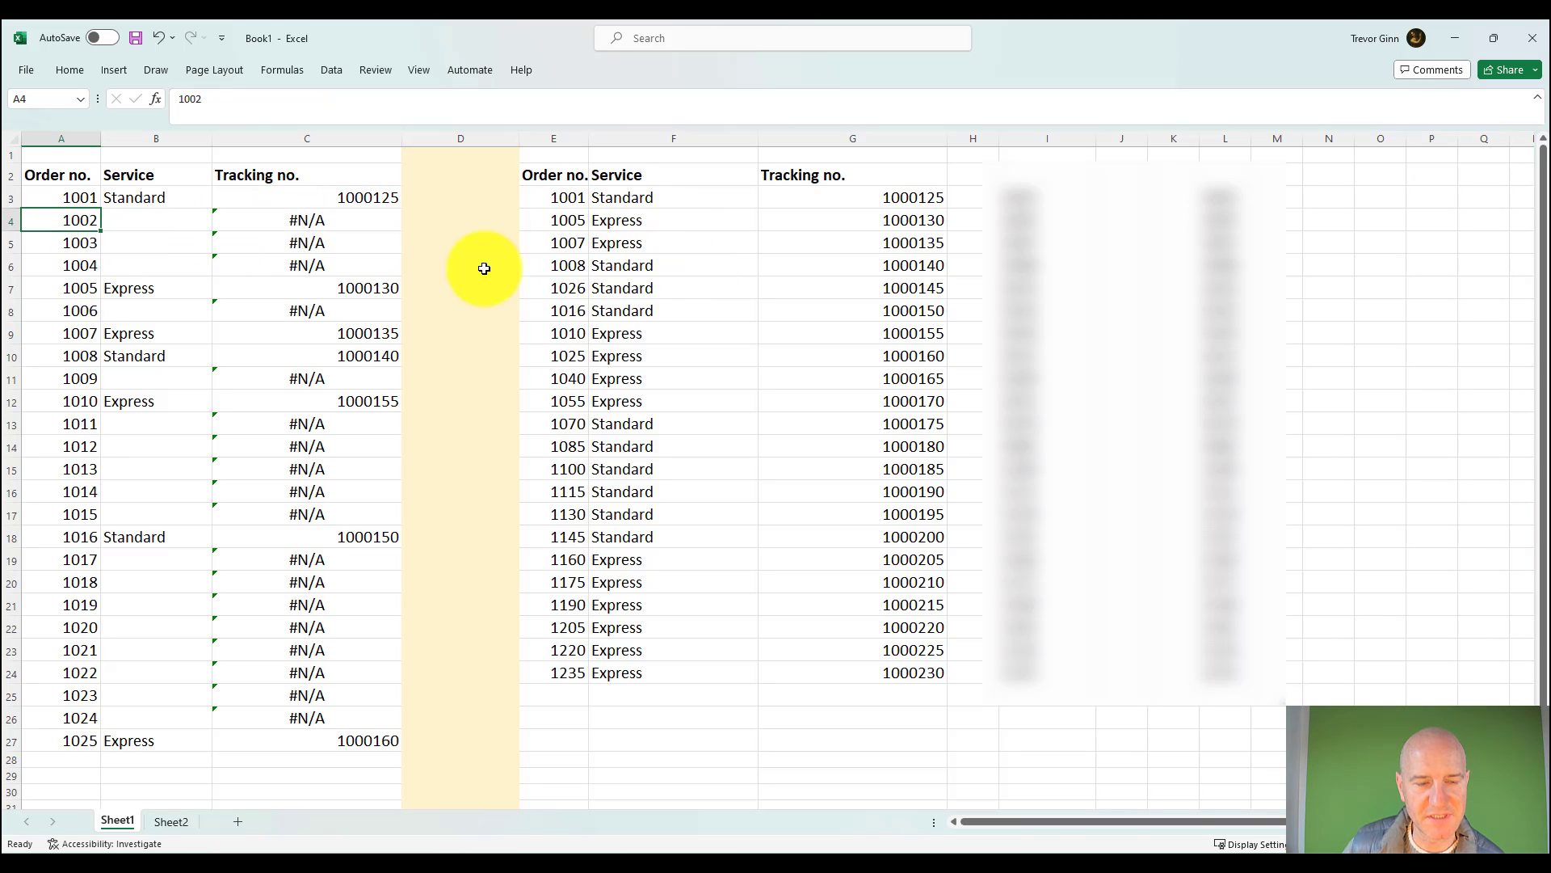
click(318, 220)
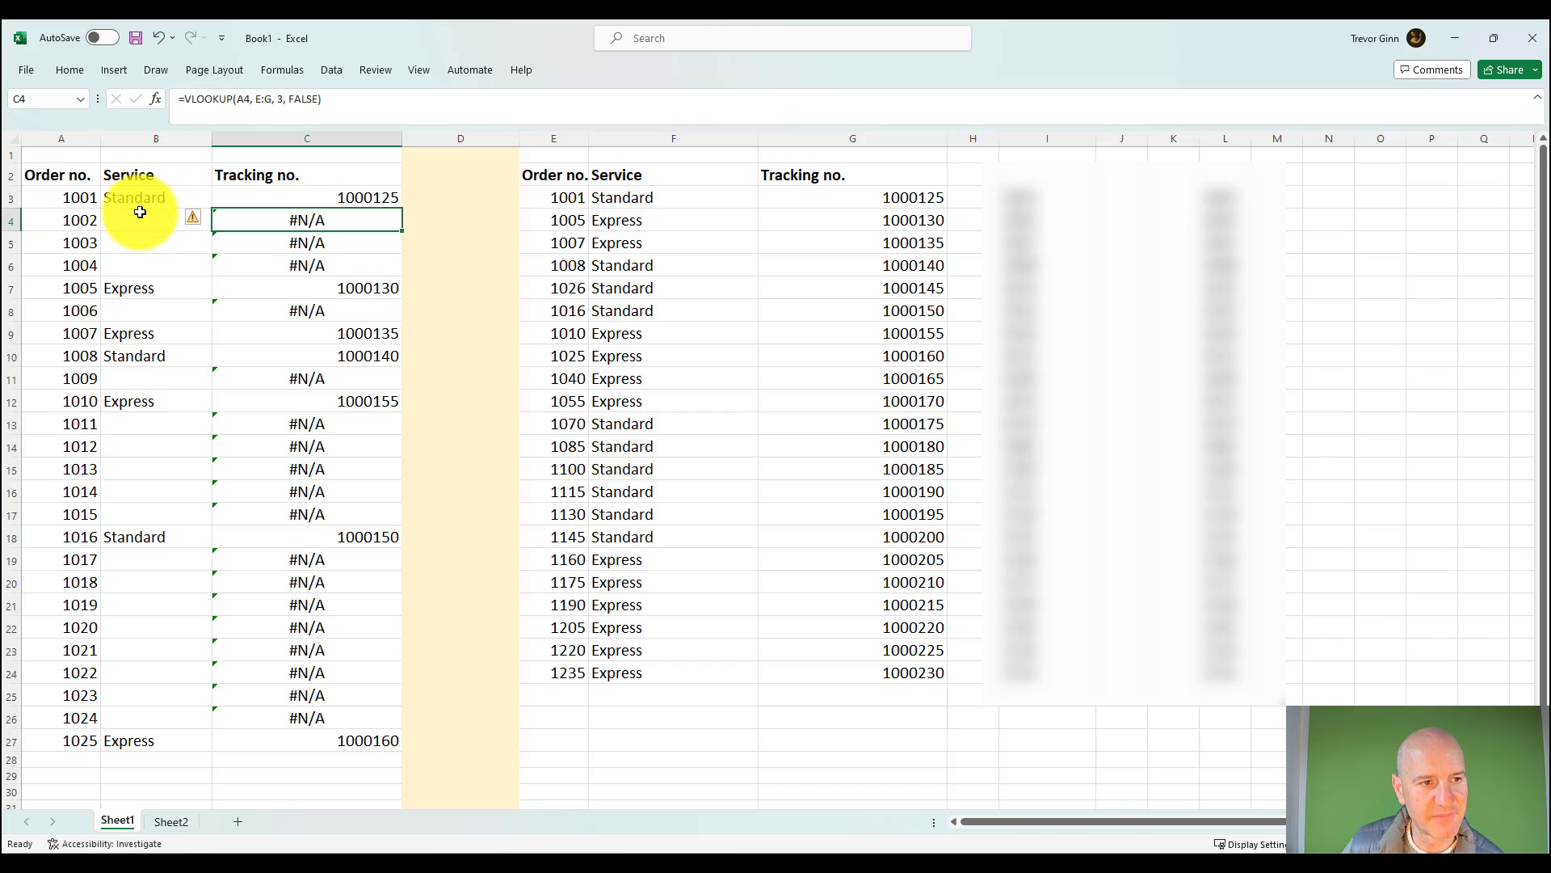
Step: Examine the IF(ISERROR(VLOOKUP())) formula in B4 against the plain VLOOKUP in C4, including its final VLOOKUP(A4, E:G, 2, FALSE) argument
click(145, 218)
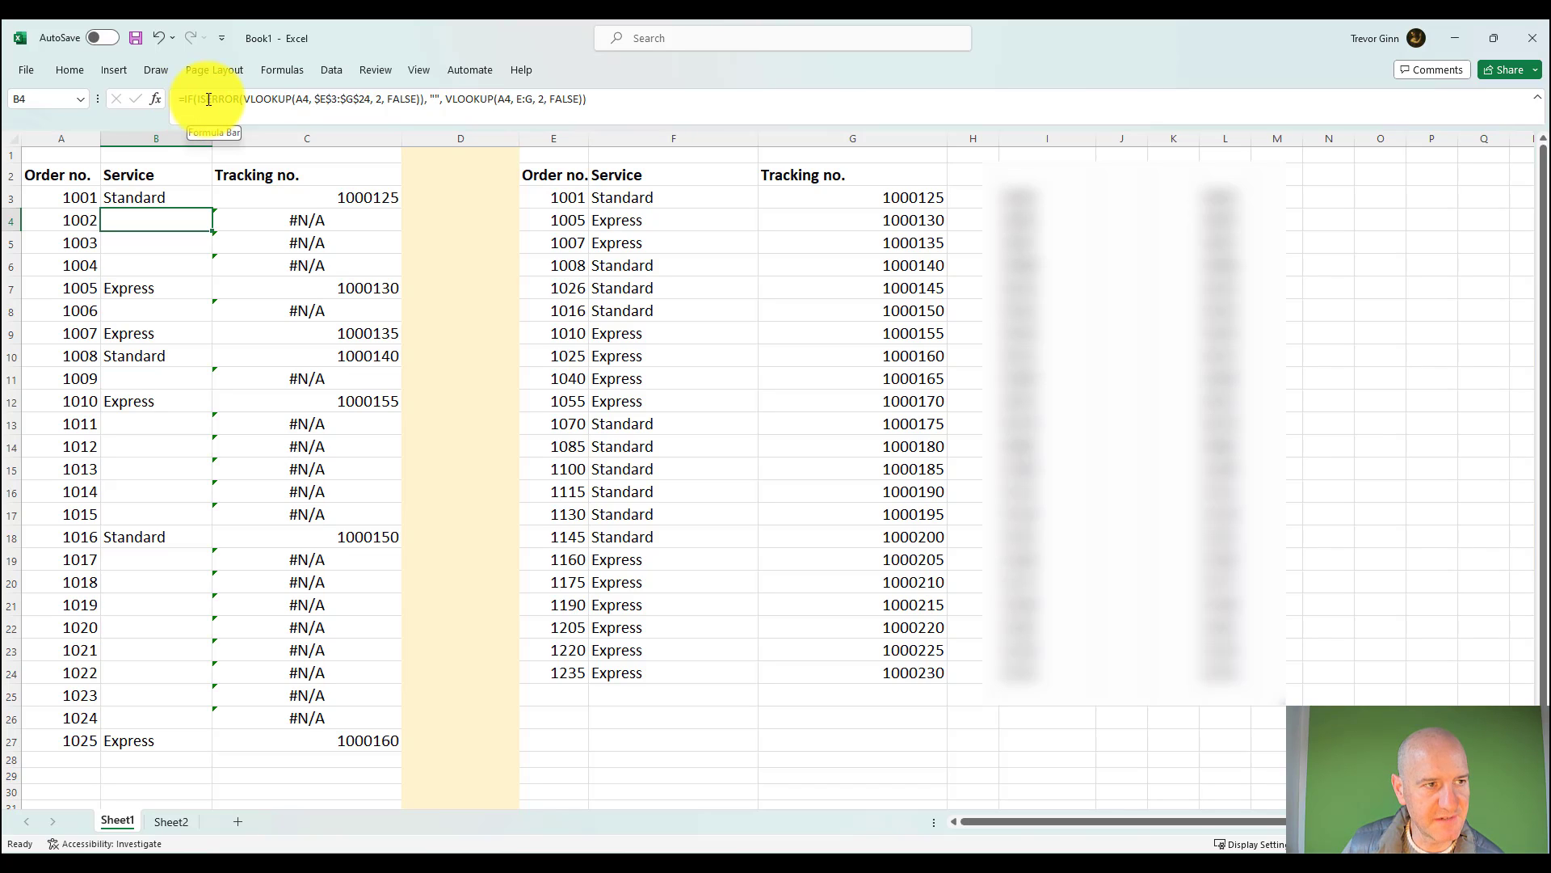
click(311, 217)
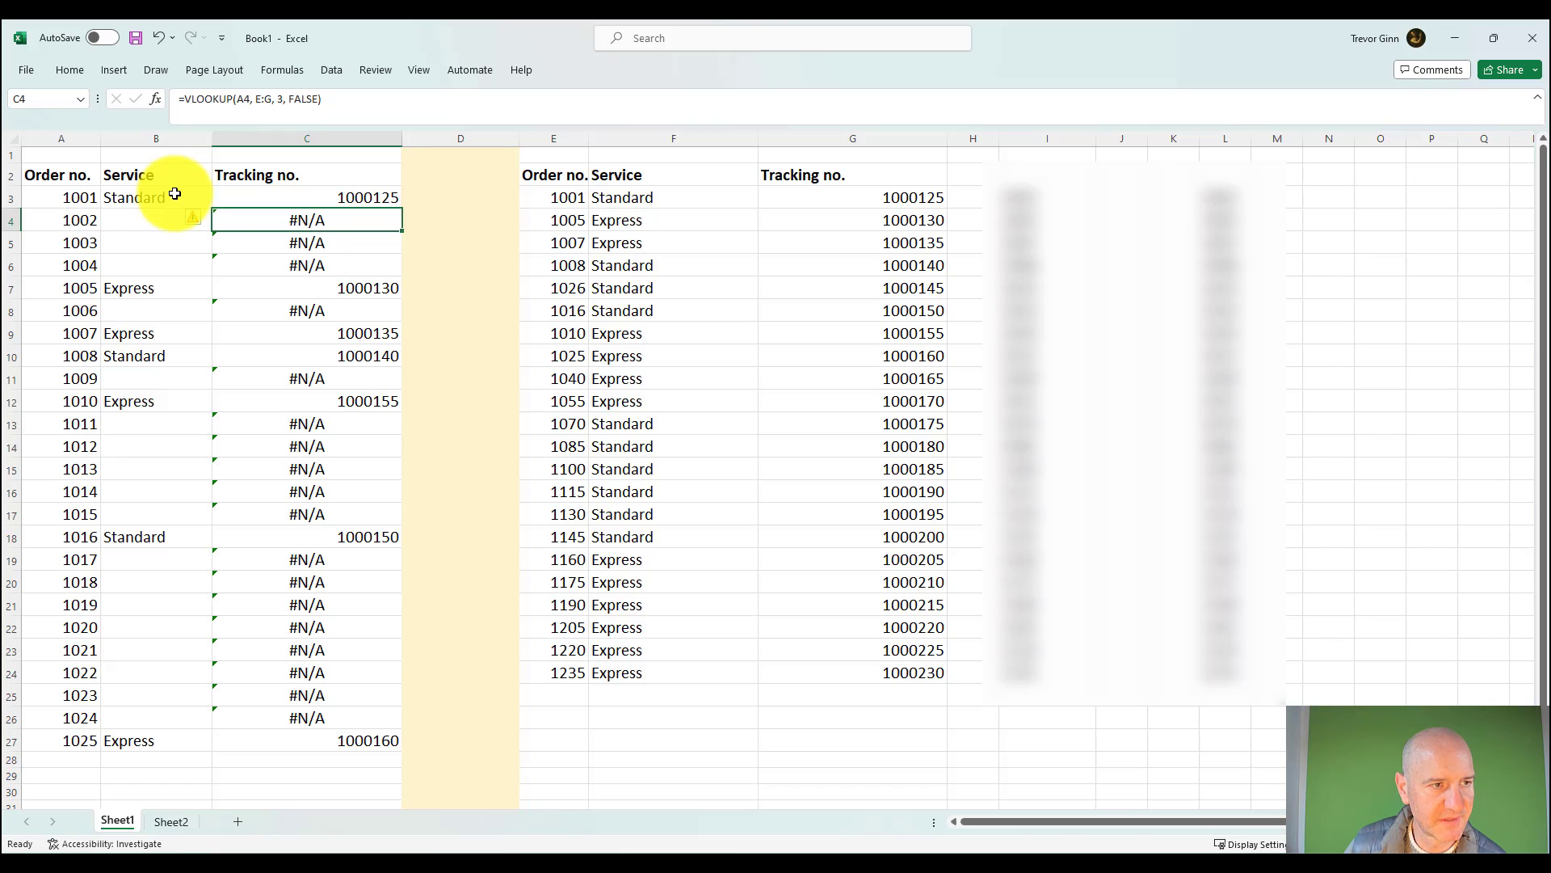
click(173, 218)
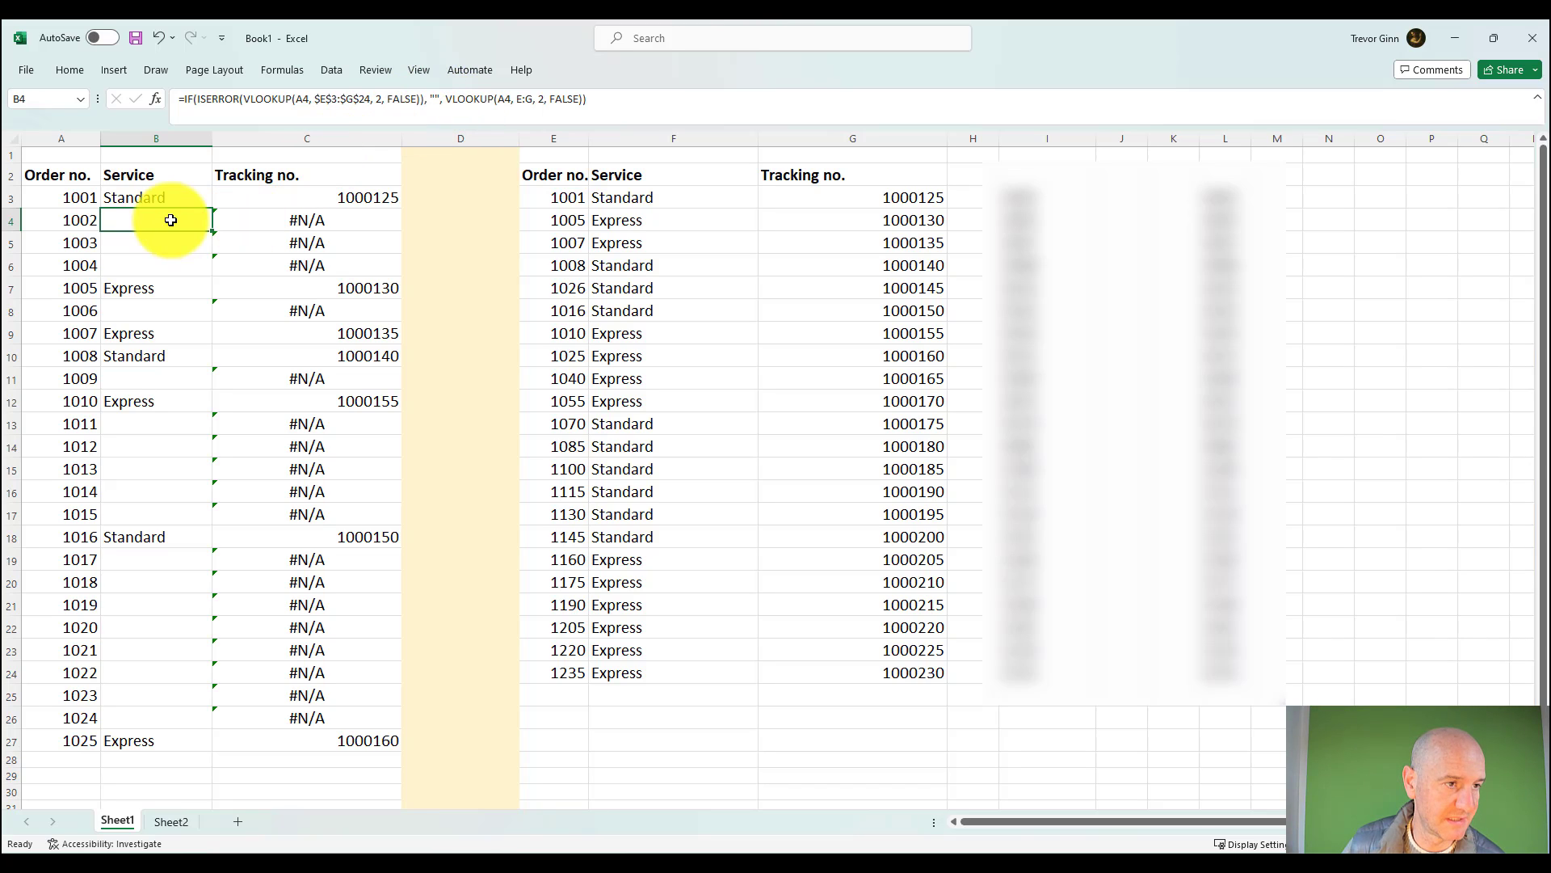
drag(450, 98, 578, 98)
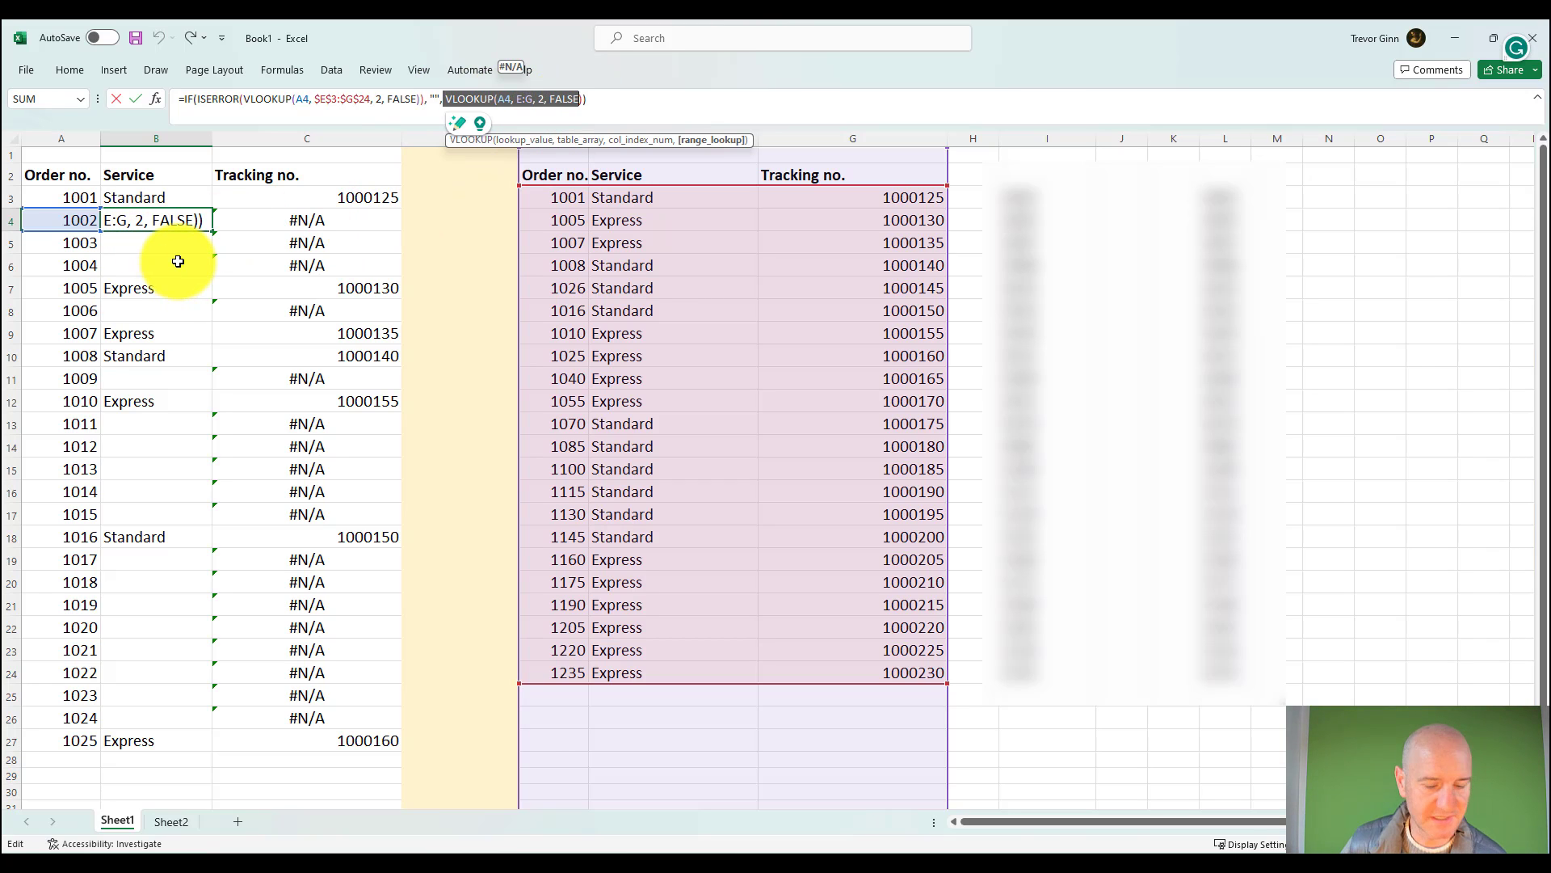
key(Return)
click(190, 215)
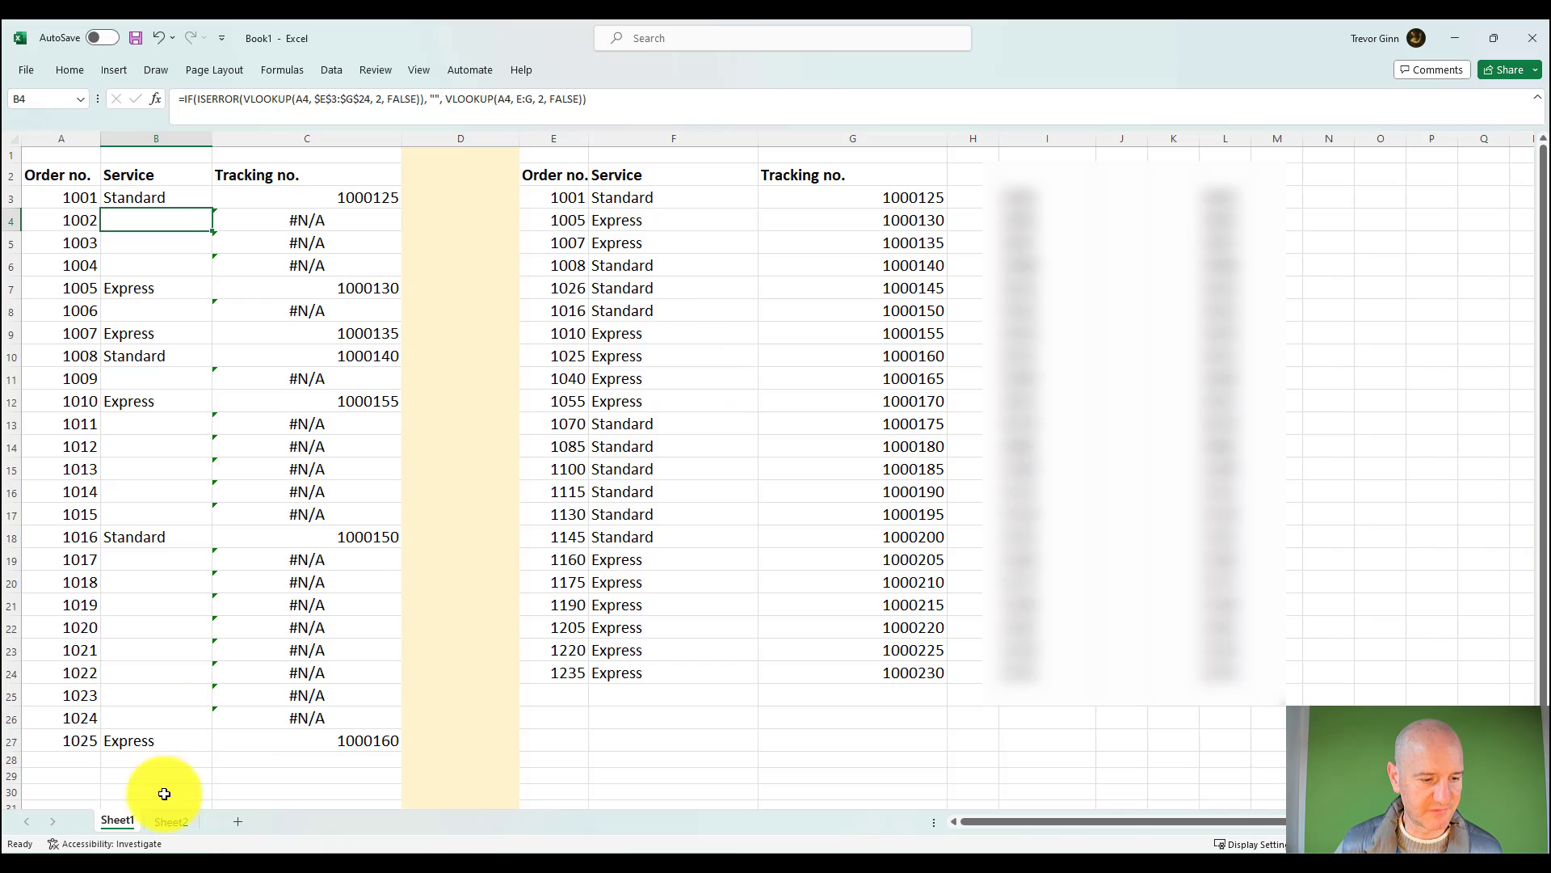
Step: Review the "Things to watch out for" list on Sheet2 and return to the first lookup order number on Sheet1
click(170, 823)
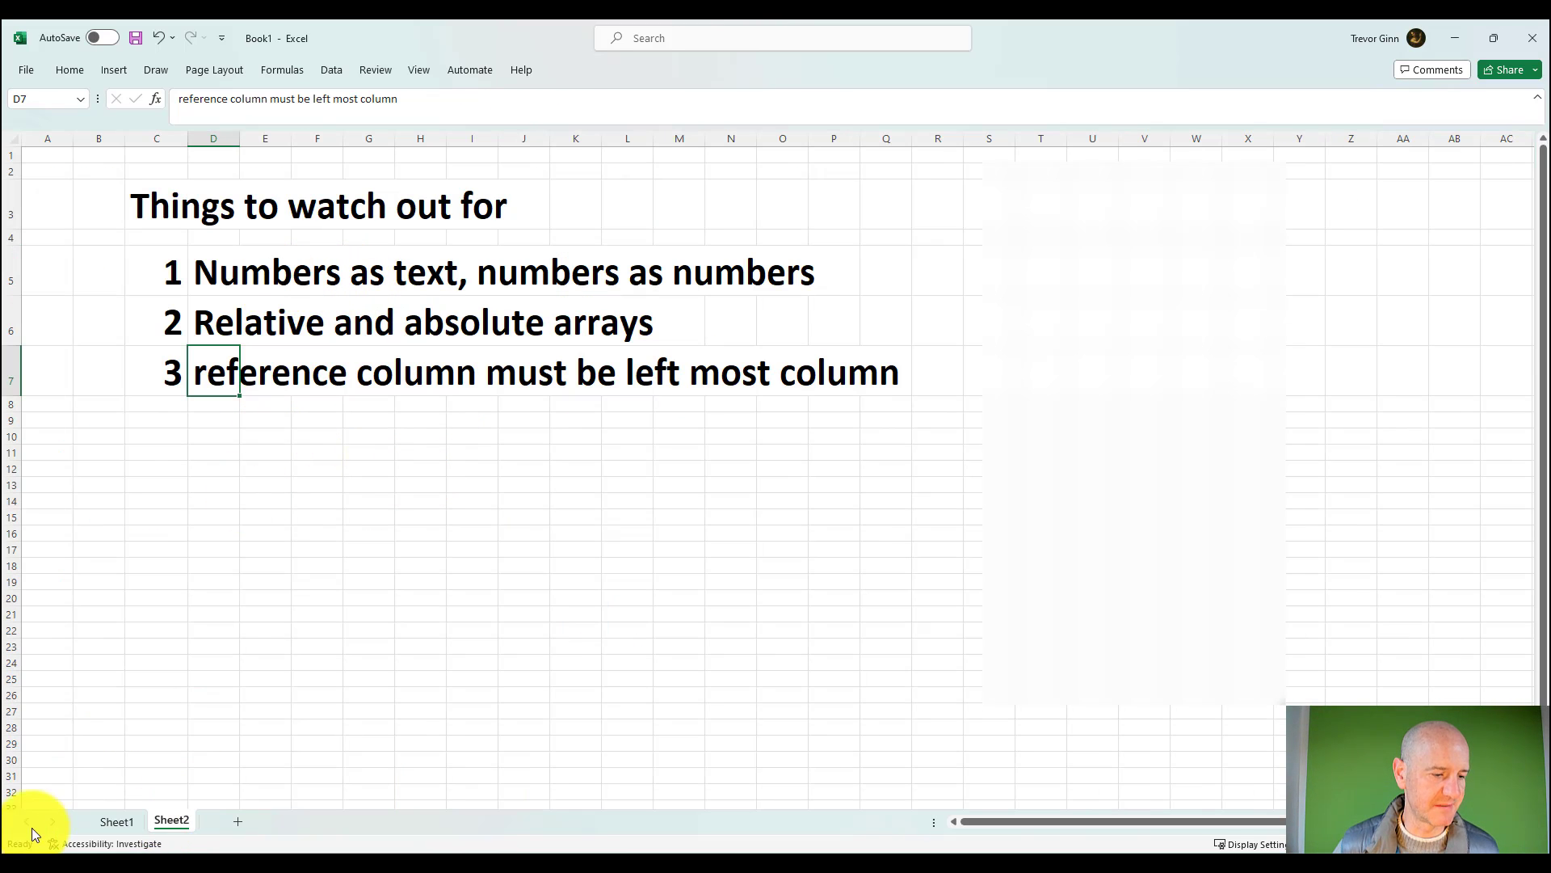
click(121, 823)
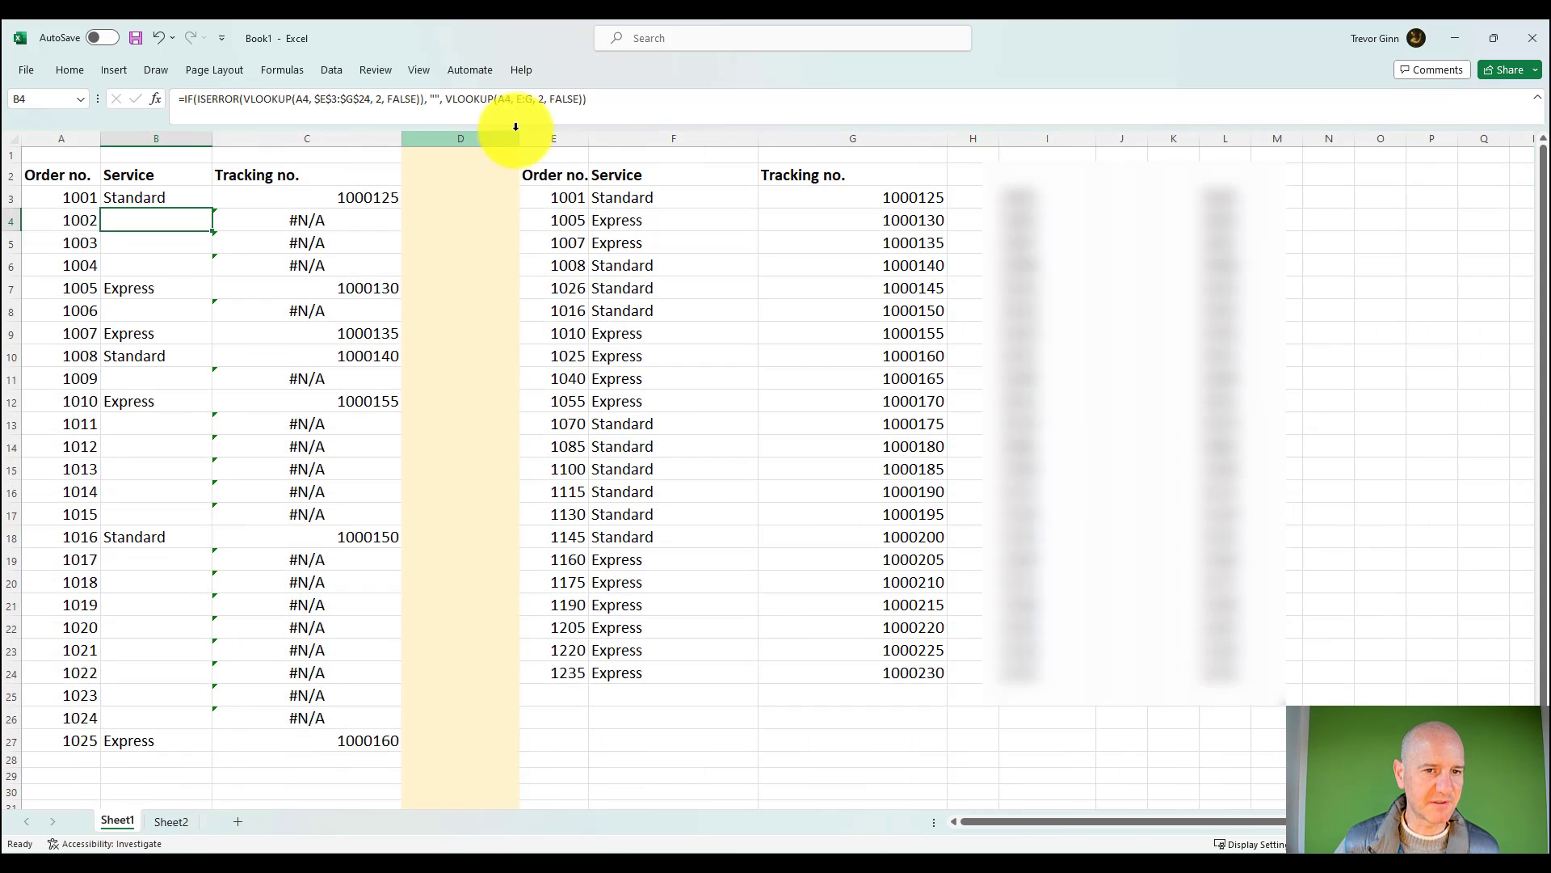
click(569, 199)
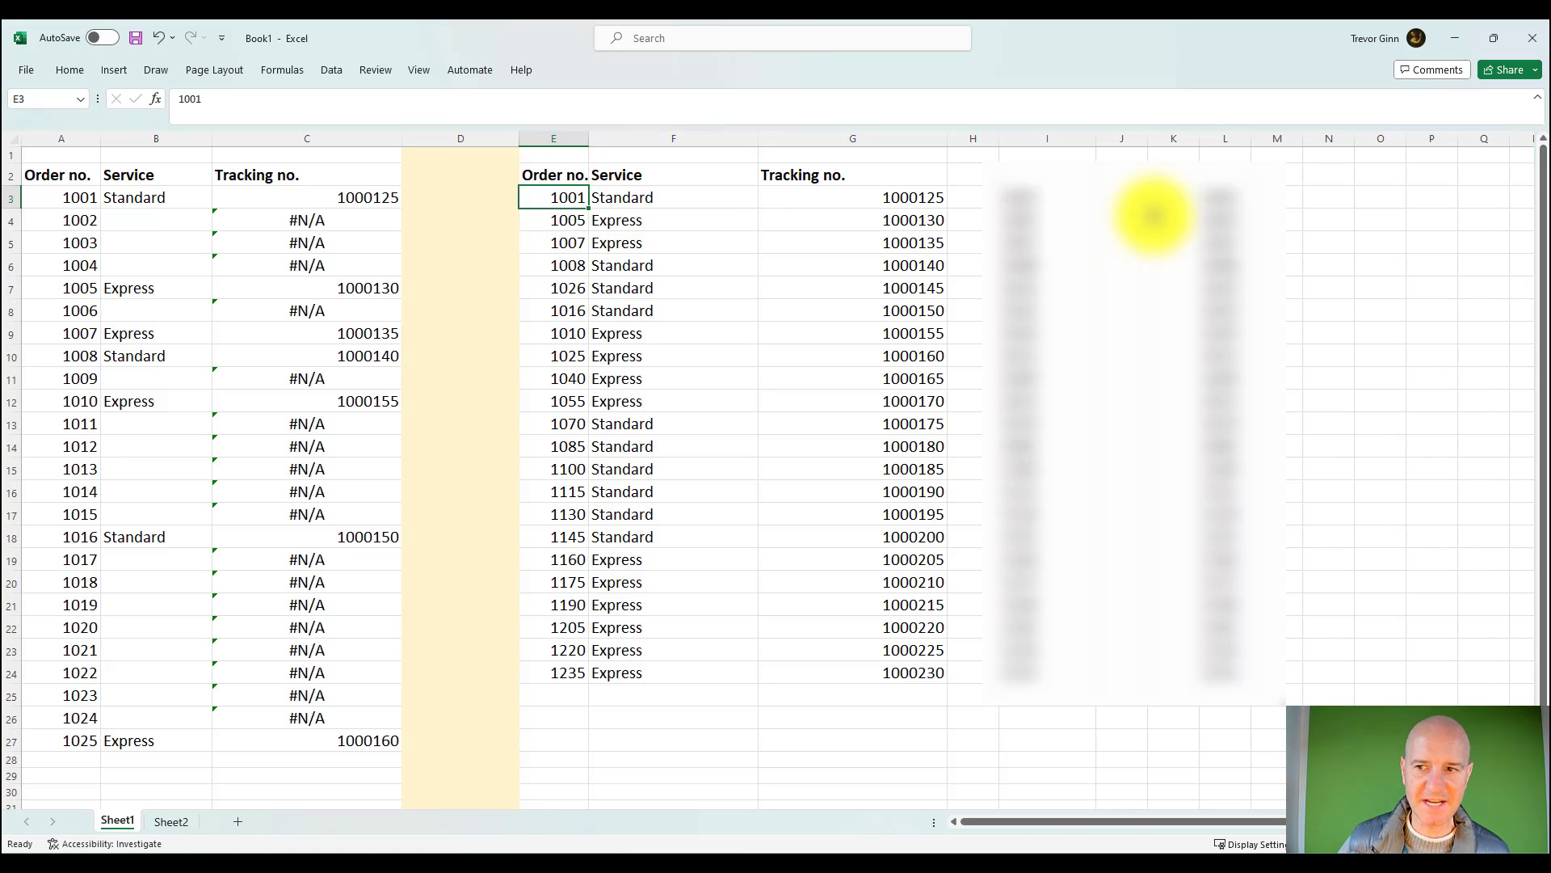
Step: Copy the text-formatted order numbers in L3:L24 and paste them as values over the lookup order numbers from E3
click(1226, 197)
key(ctrl+shift+Down)
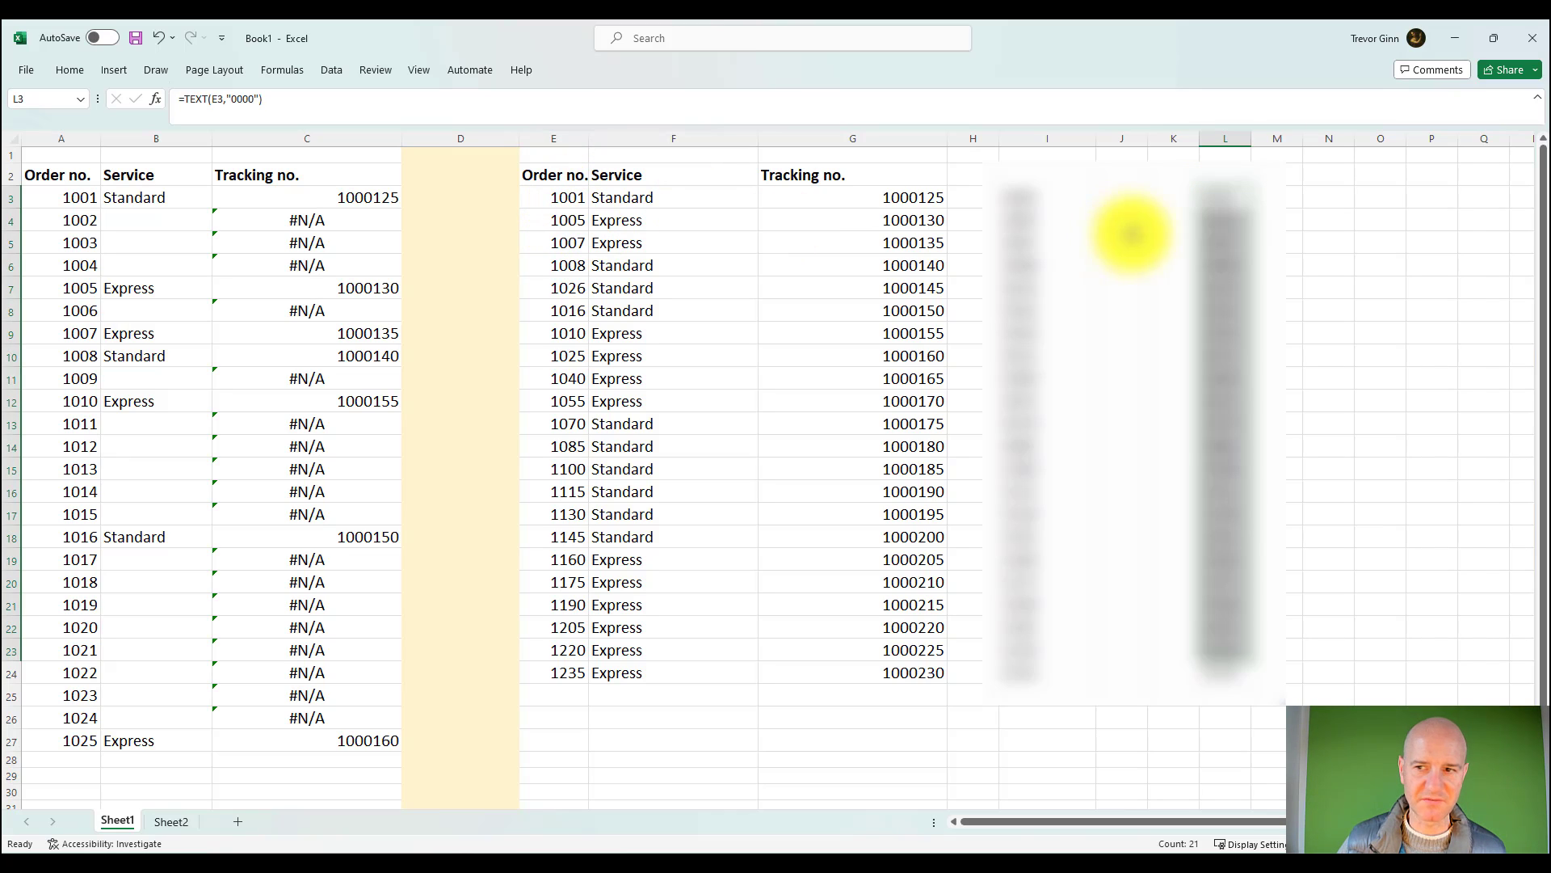
click(1214, 202)
drag(1214, 227, 1207, 656)
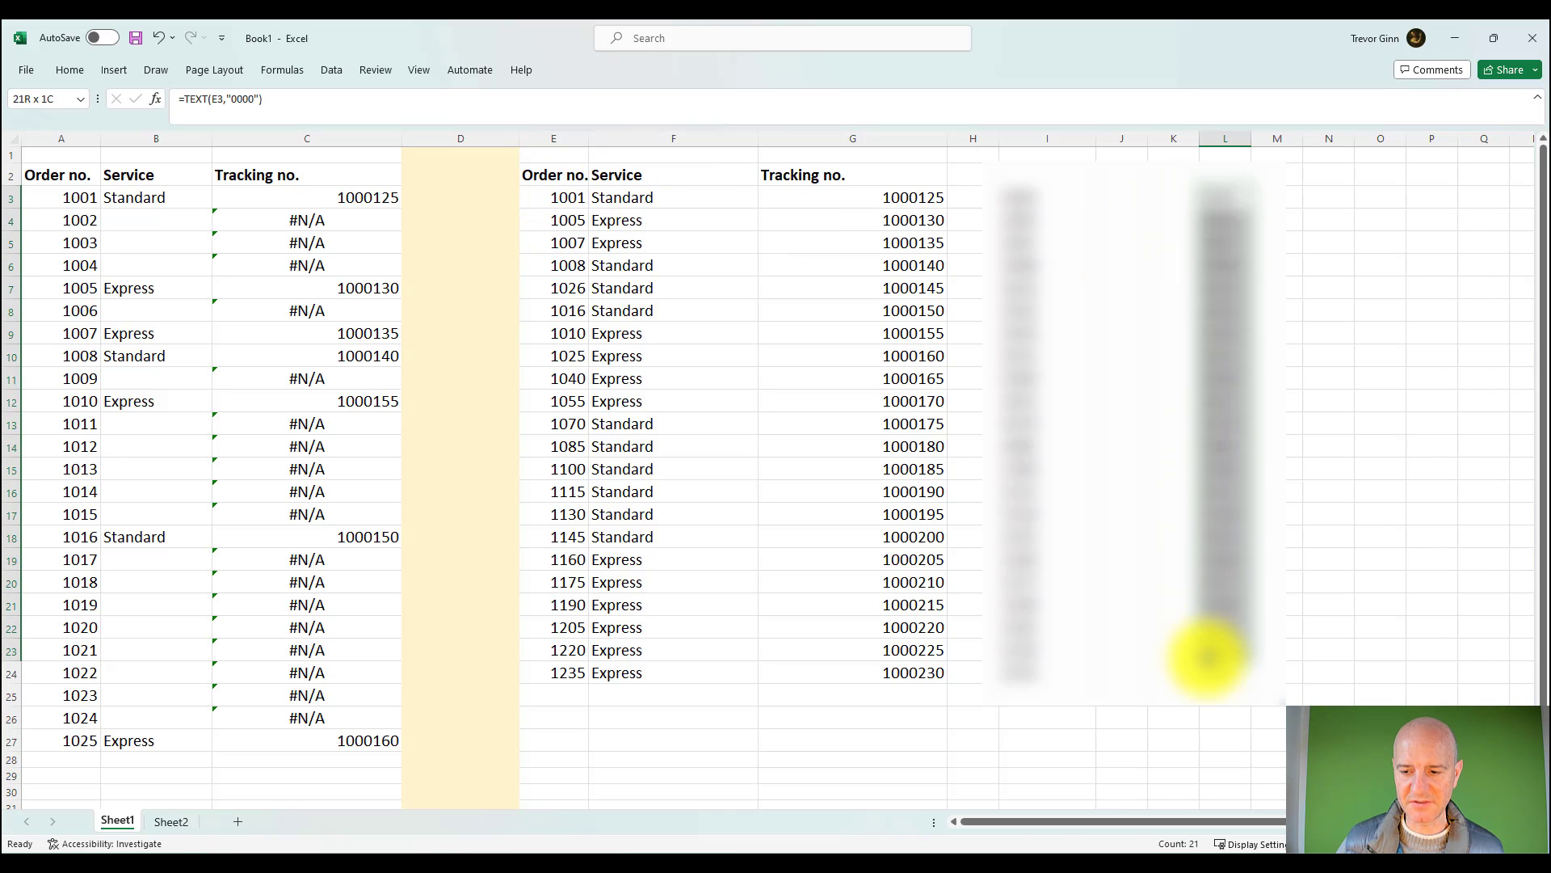
key(ctrl+c)
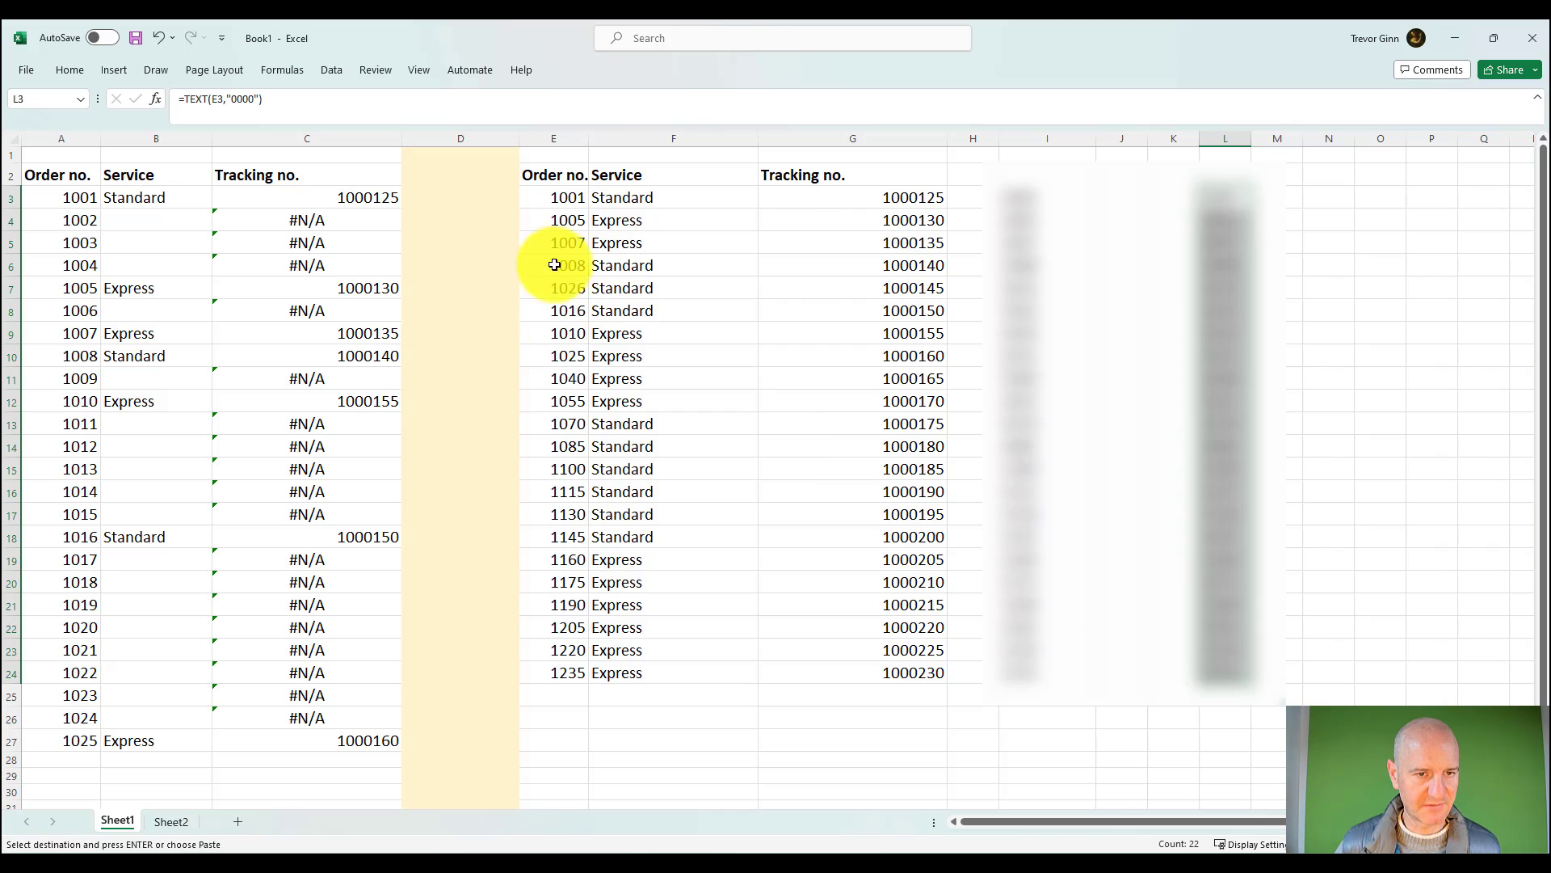
click(572, 199)
right_click(576, 201)
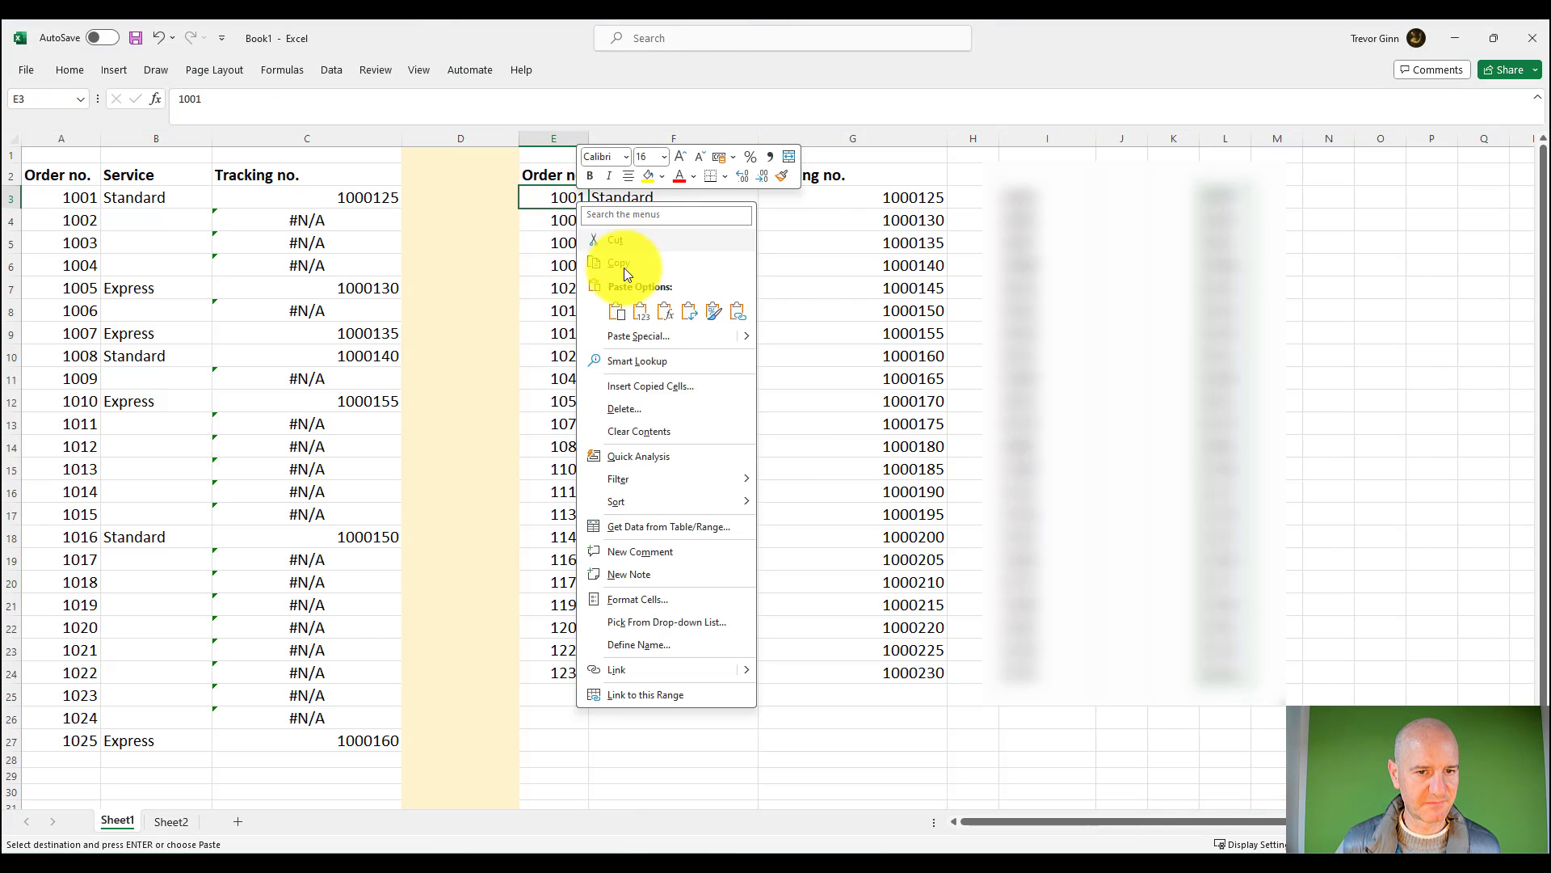
click(648, 313)
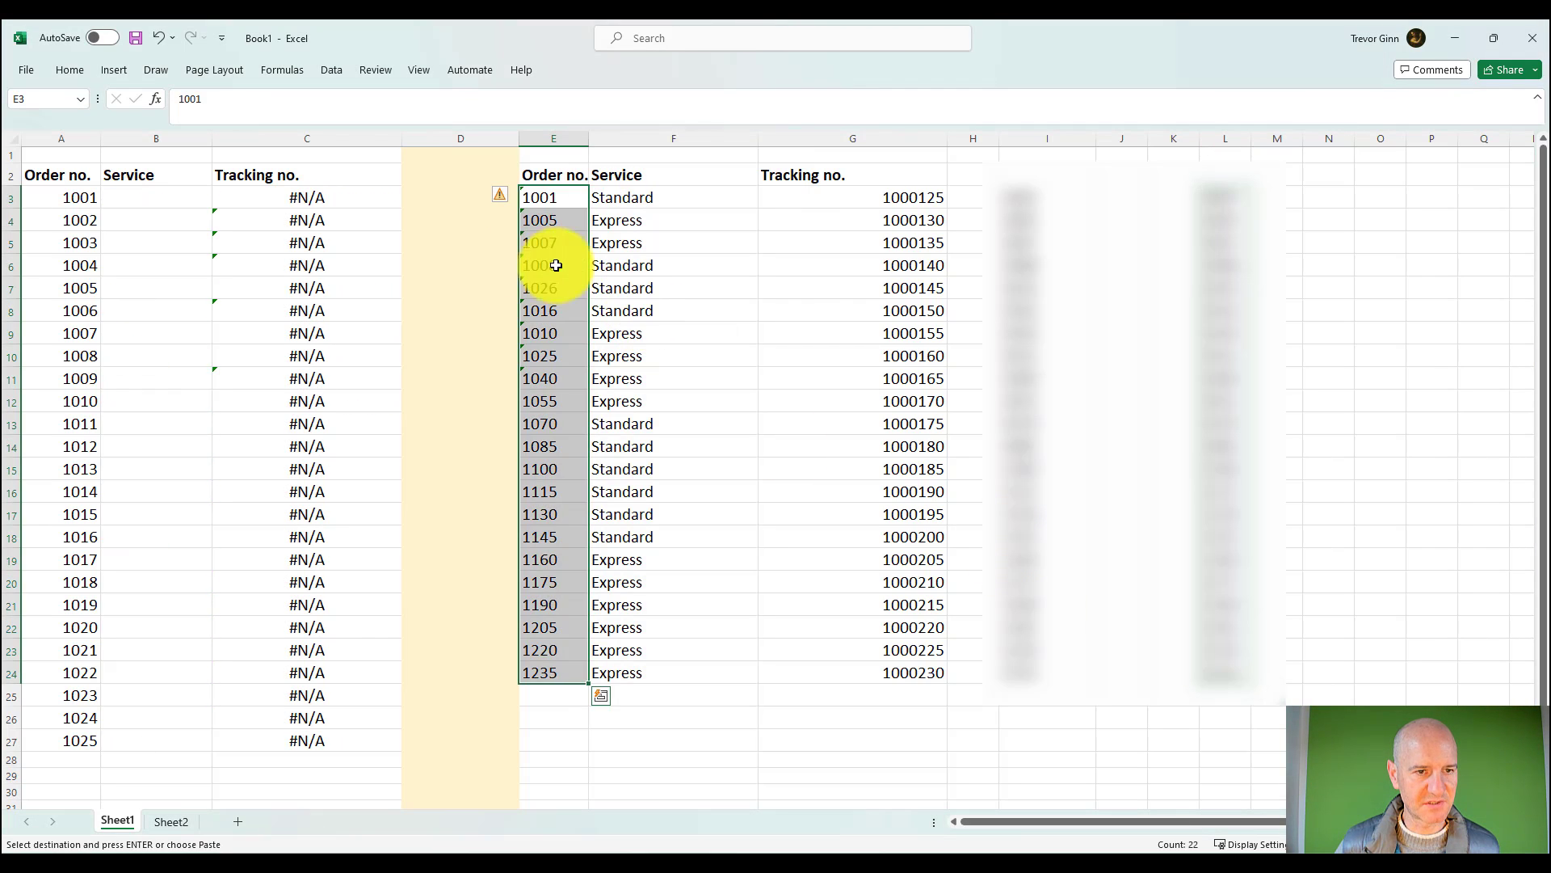
Step: Check the text order numbers in column E against the lookup results and undo the paste
click(497, 242)
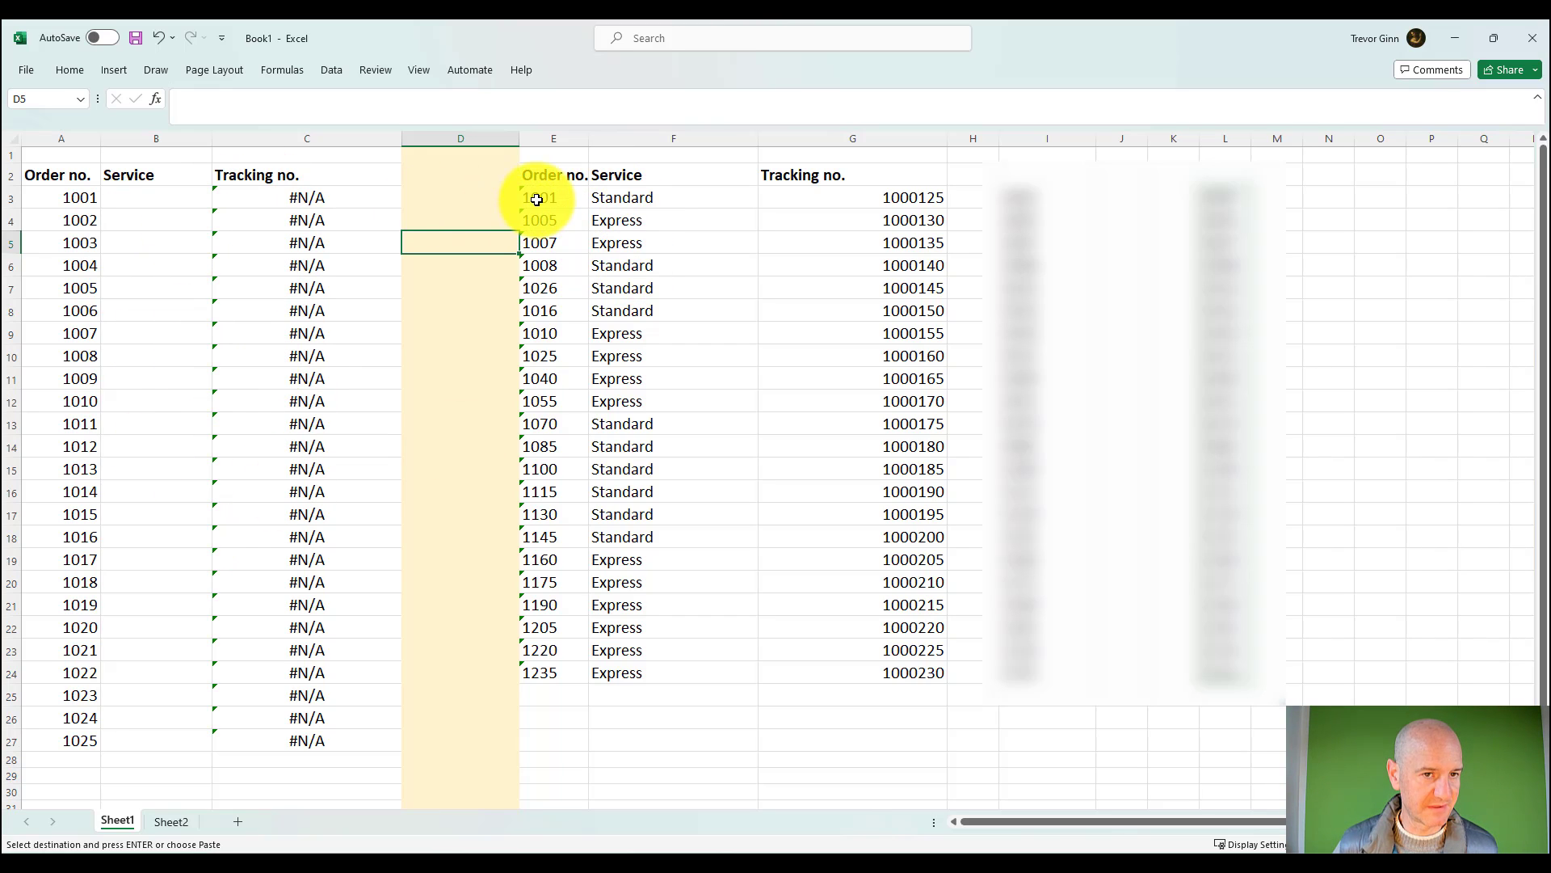
click(554, 138)
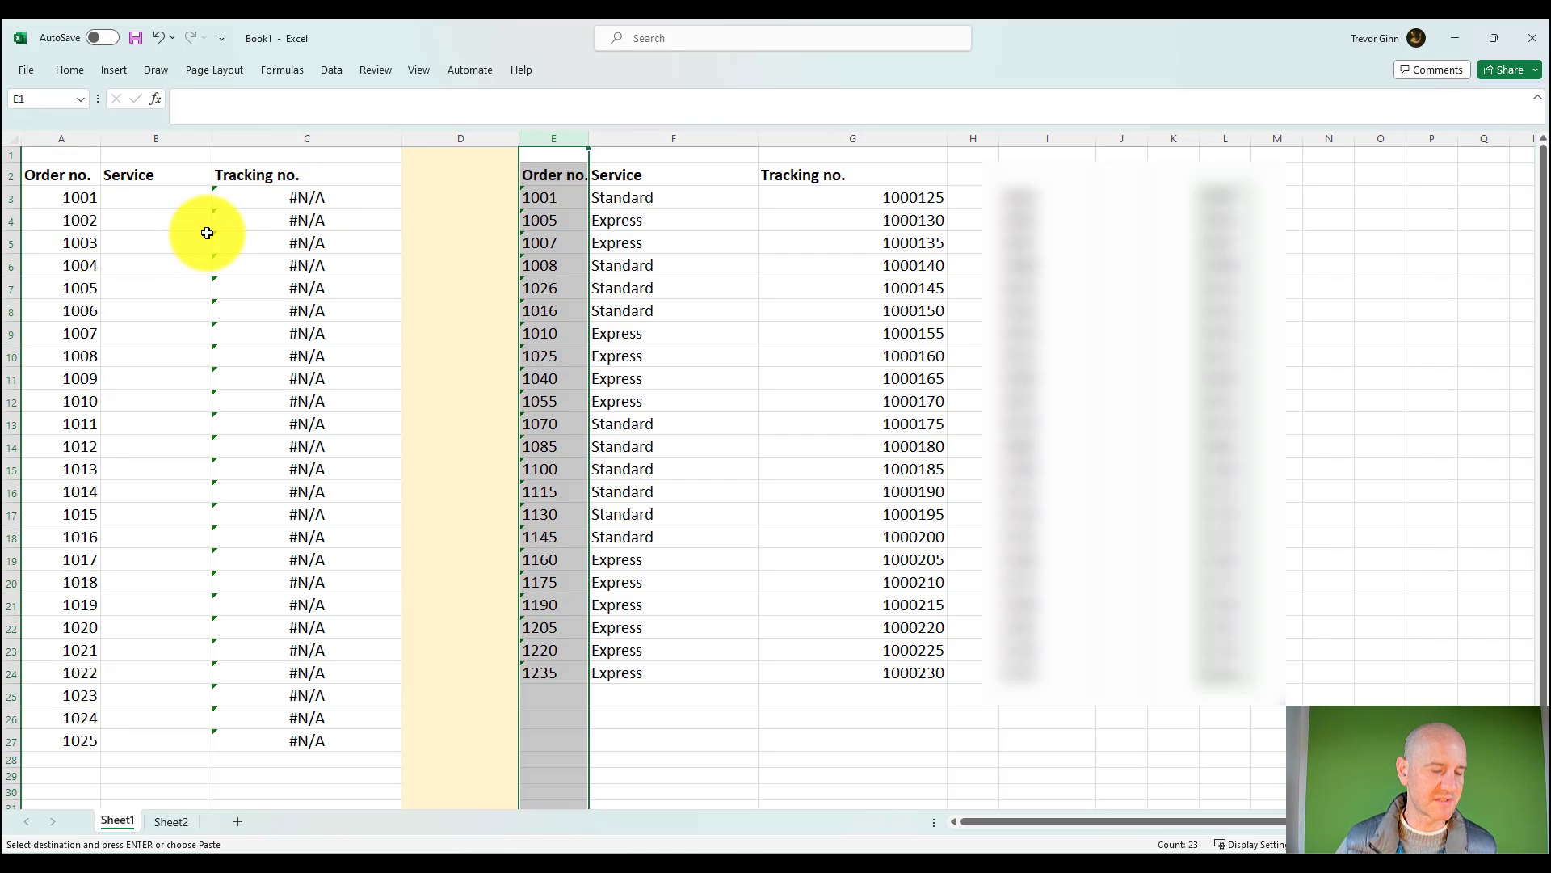
key(ctrl+z)
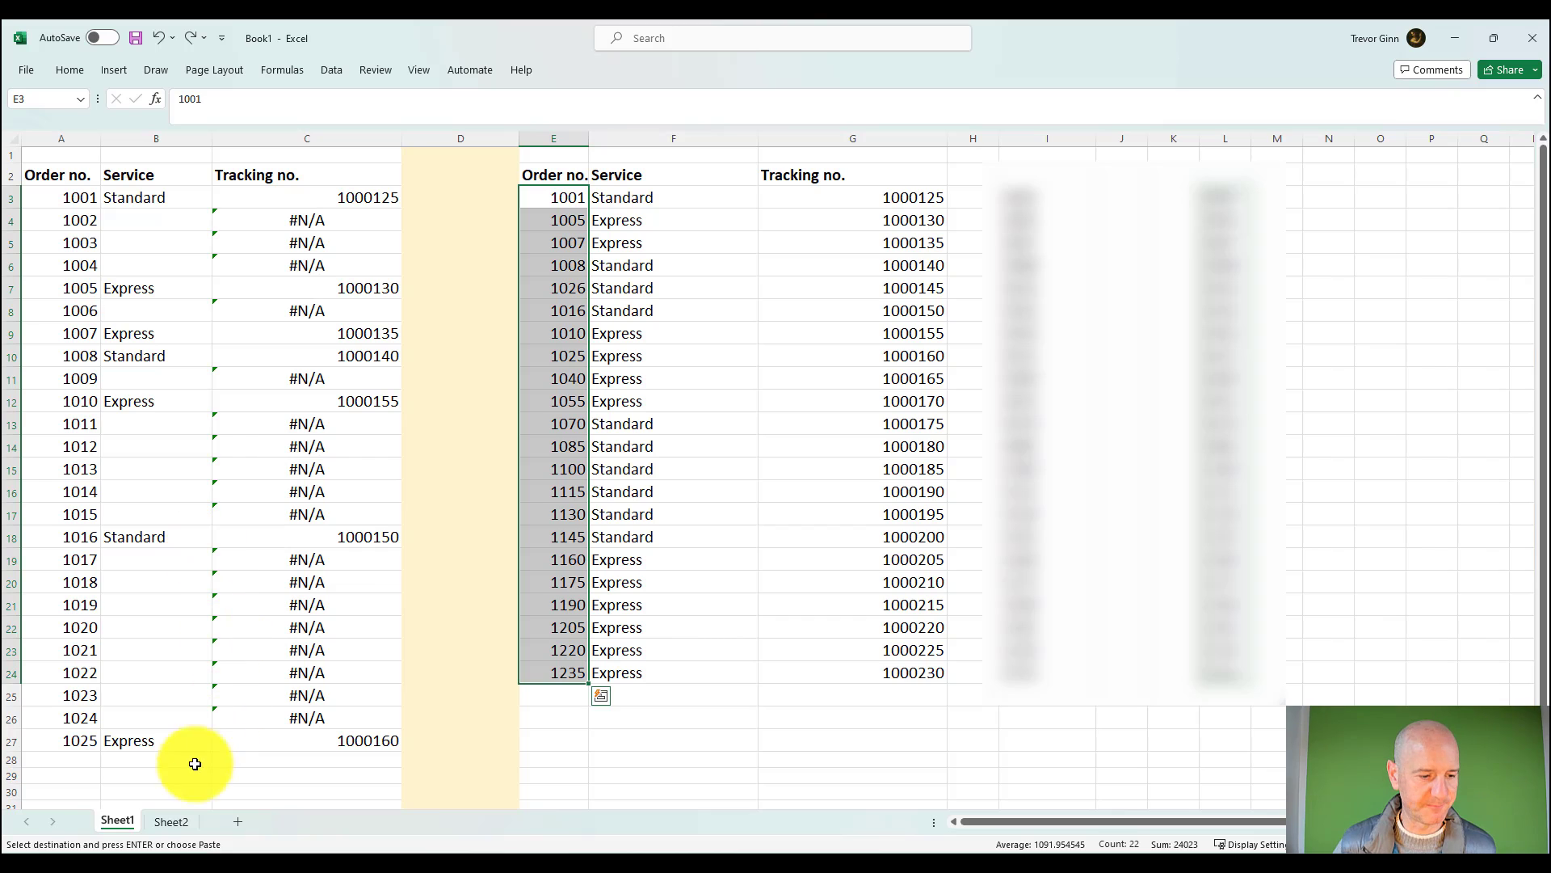
Step: Review the "Relative and absolute arrays" point on Sheet2 and return to Sheet1
click(171, 820)
click(241, 315)
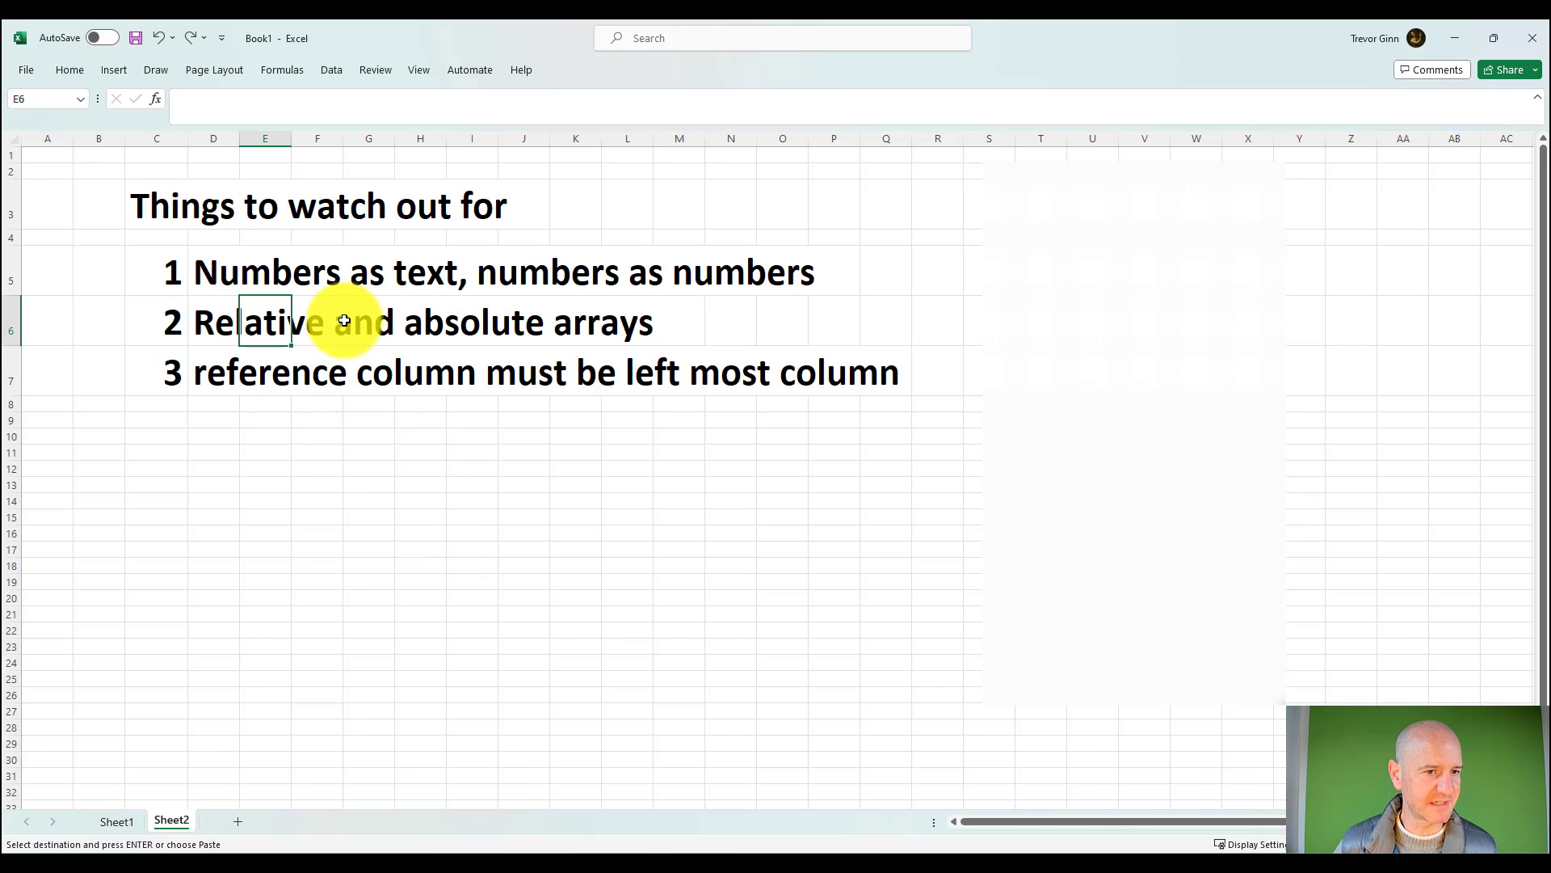
click(117, 822)
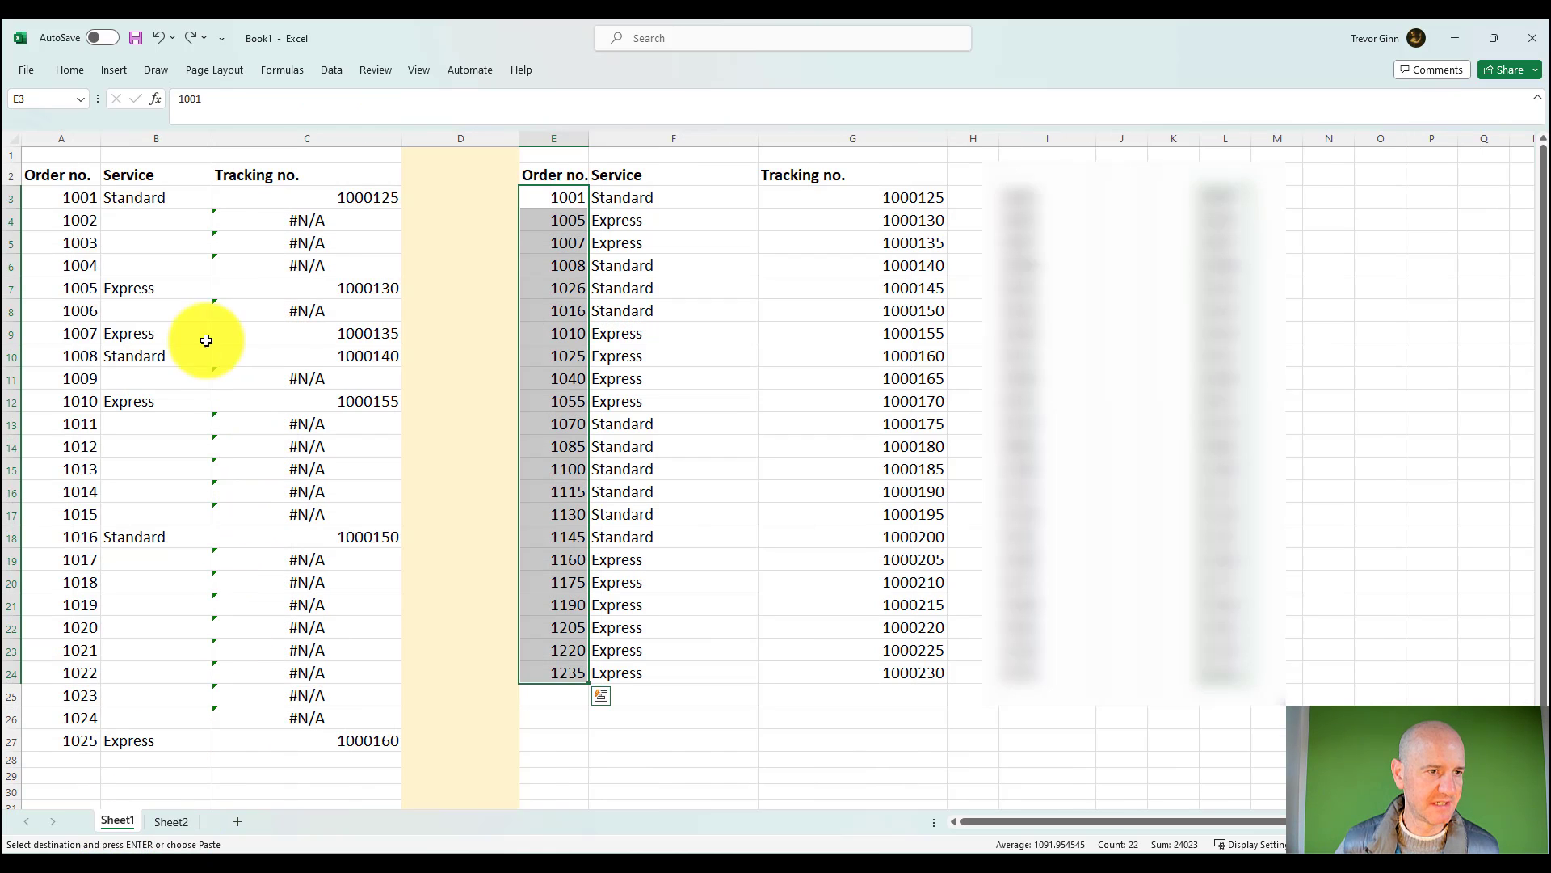
Step: Replace the table array in the C3 VLOOKUP formula with the relative range E3:G24
double_click(312, 195)
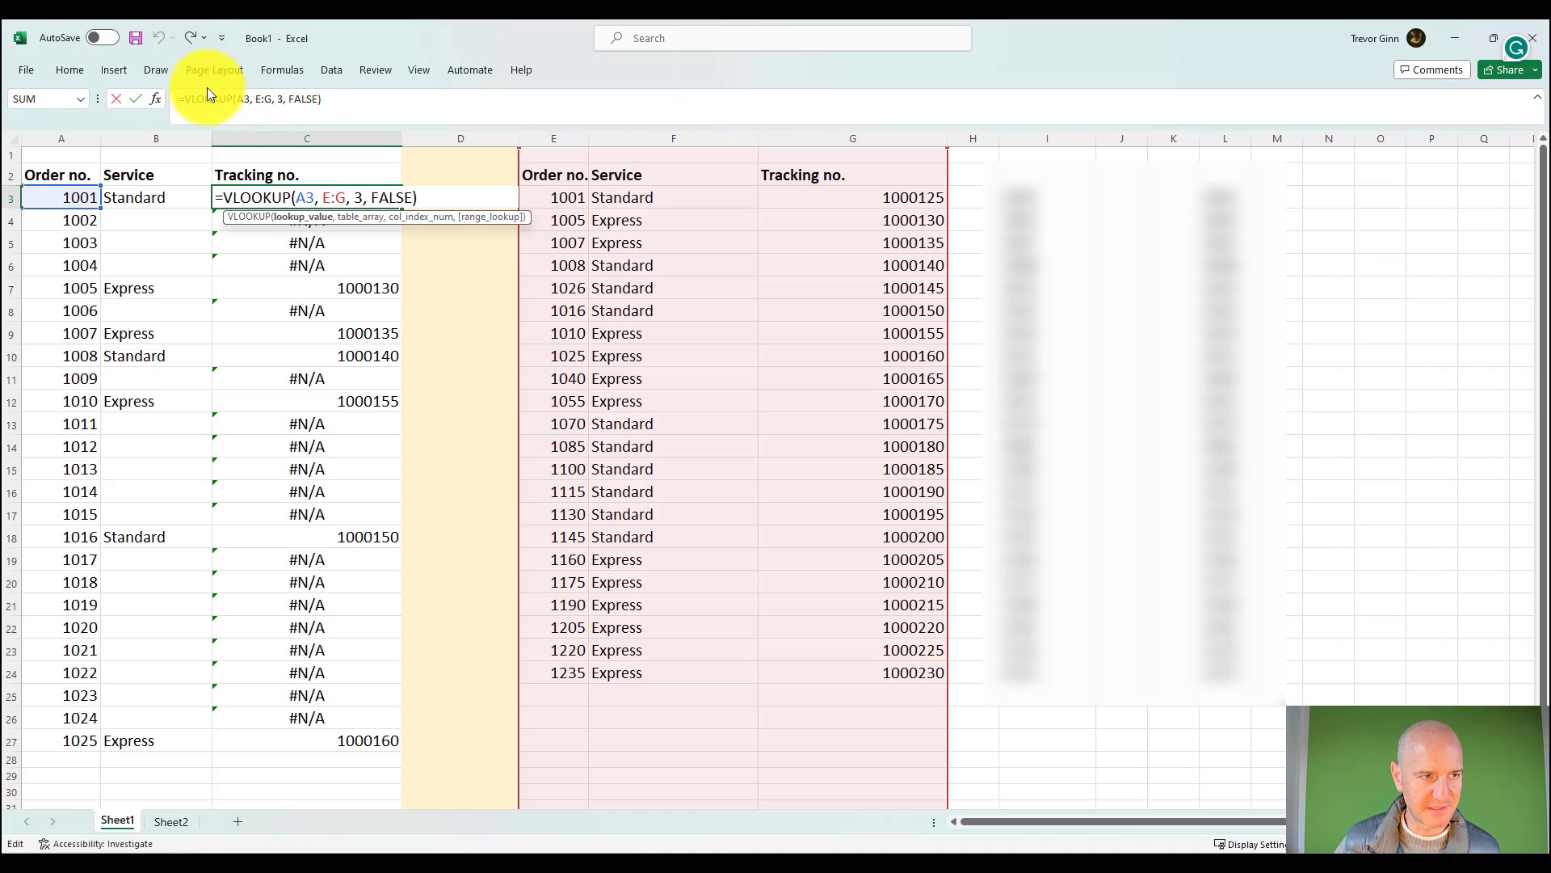
click(269, 96)
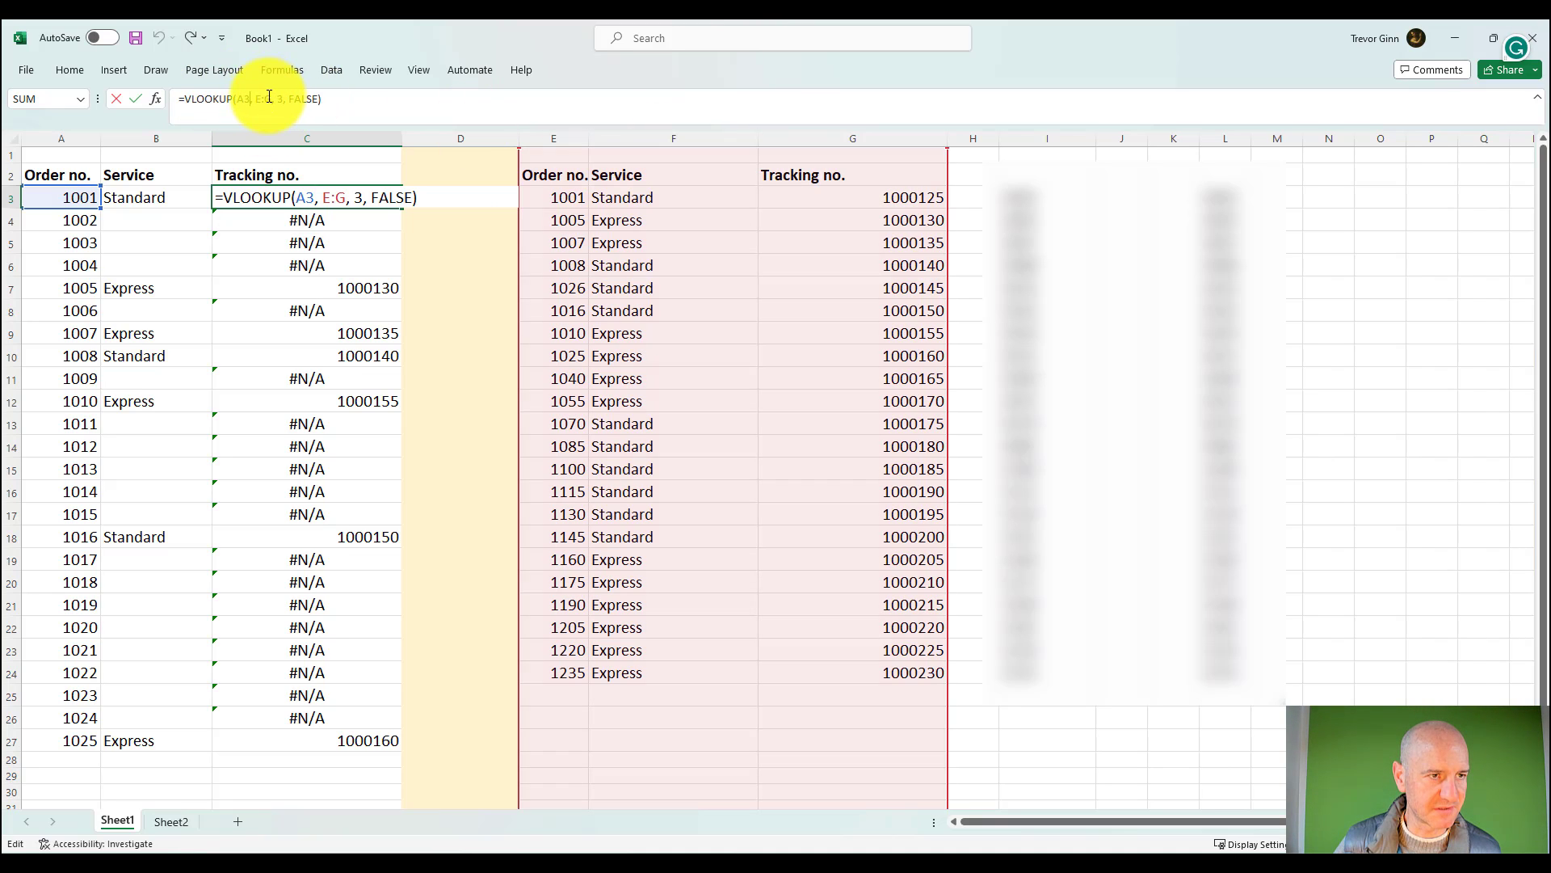
key(Delete)
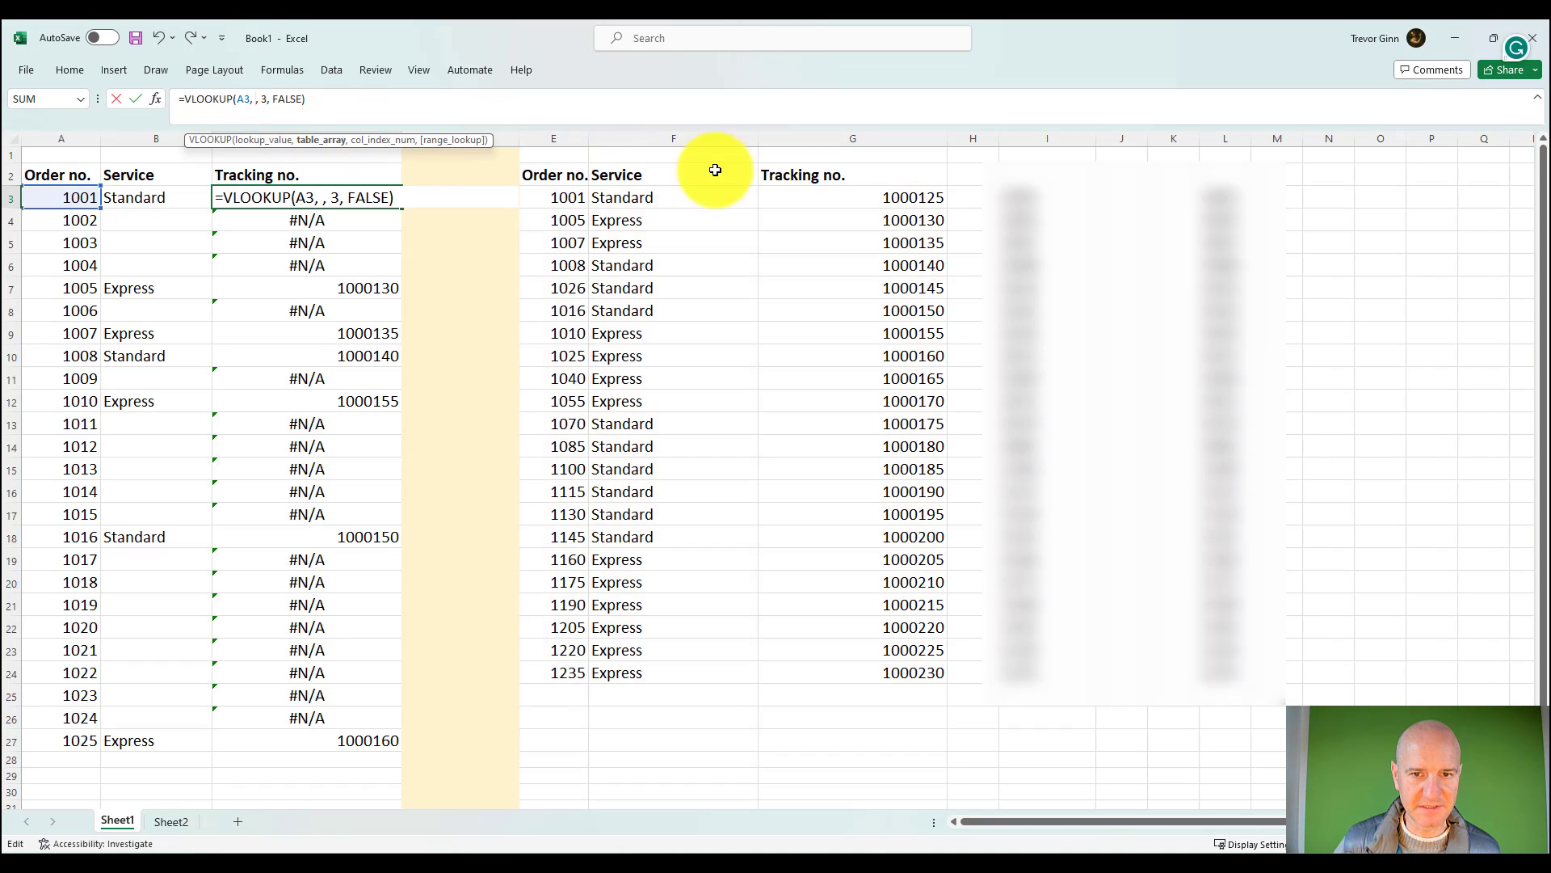
drag(577, 197, 840, 654)
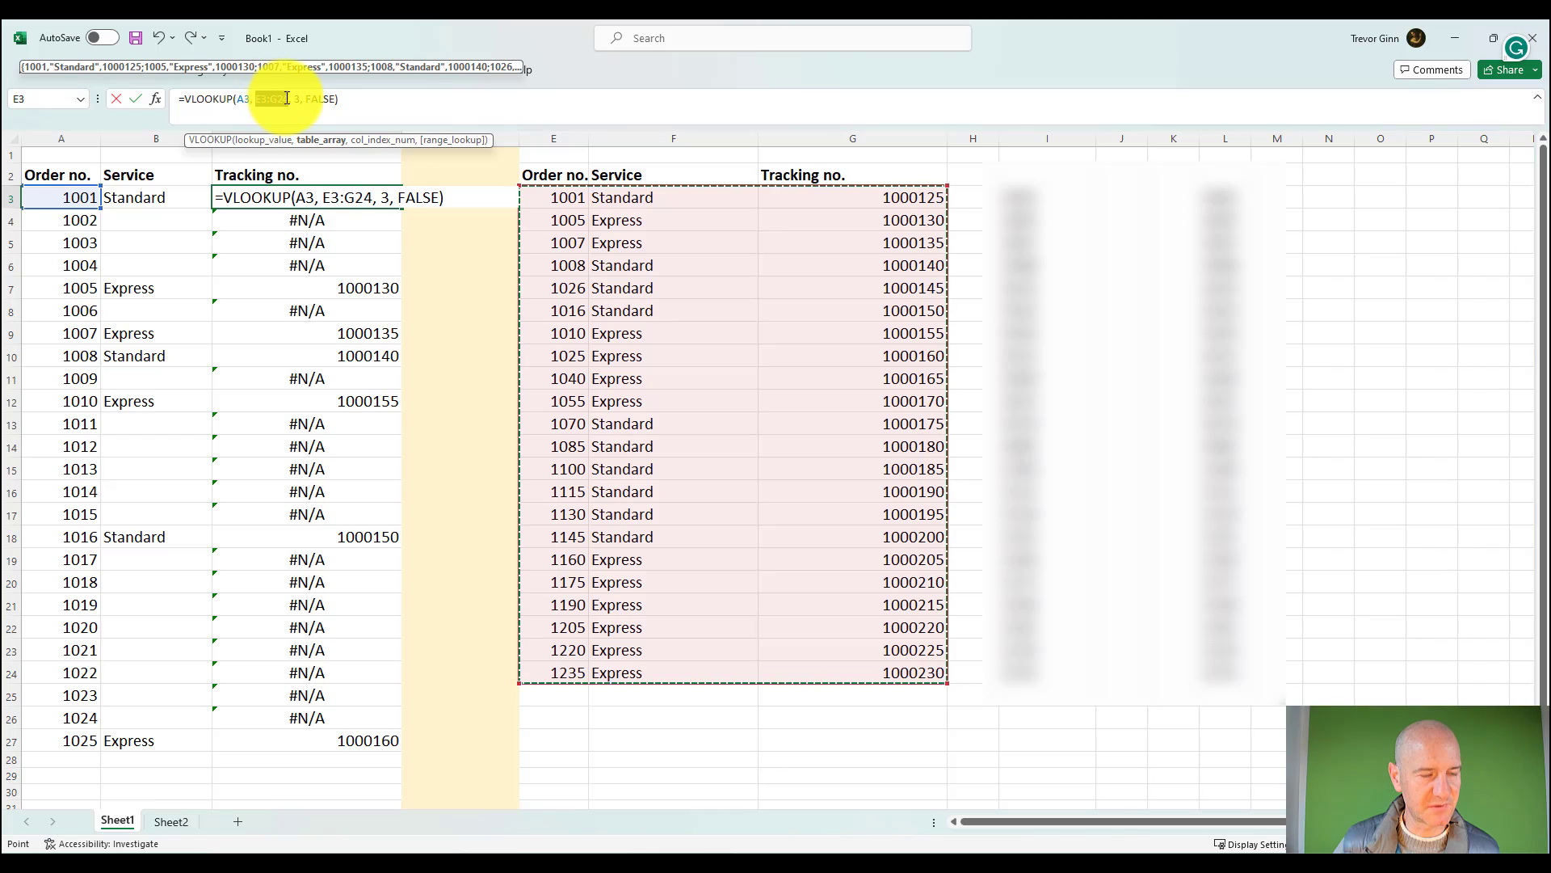
key(Return)
Step: Fill the tracking number formula from C3 down to C27 and check the array reference in the copied formulas
click(397, 200)
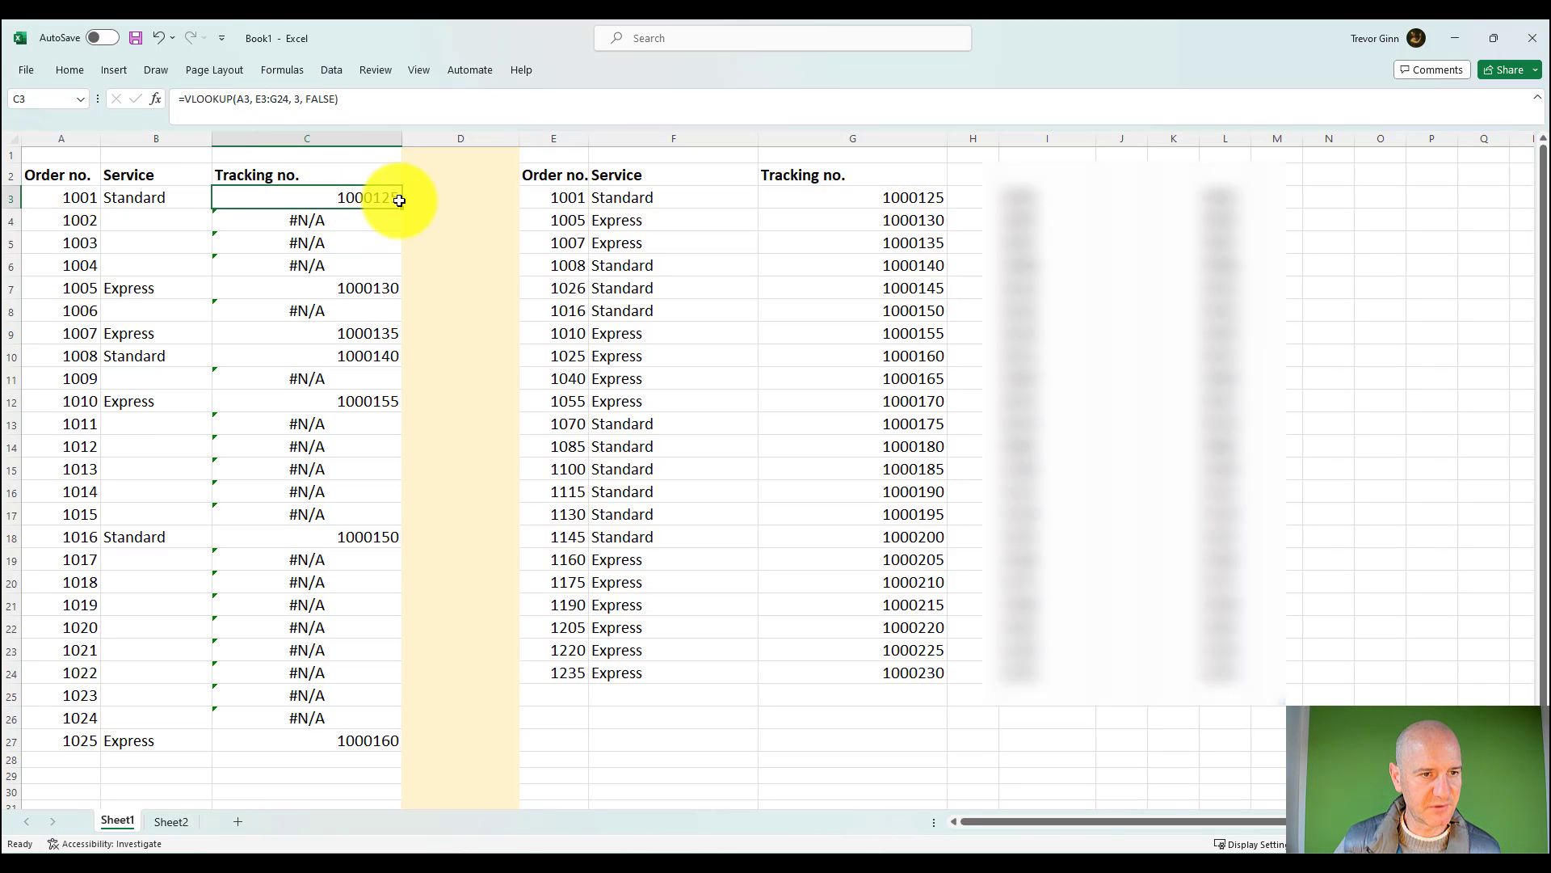
drag(401, 209, 380, 753)
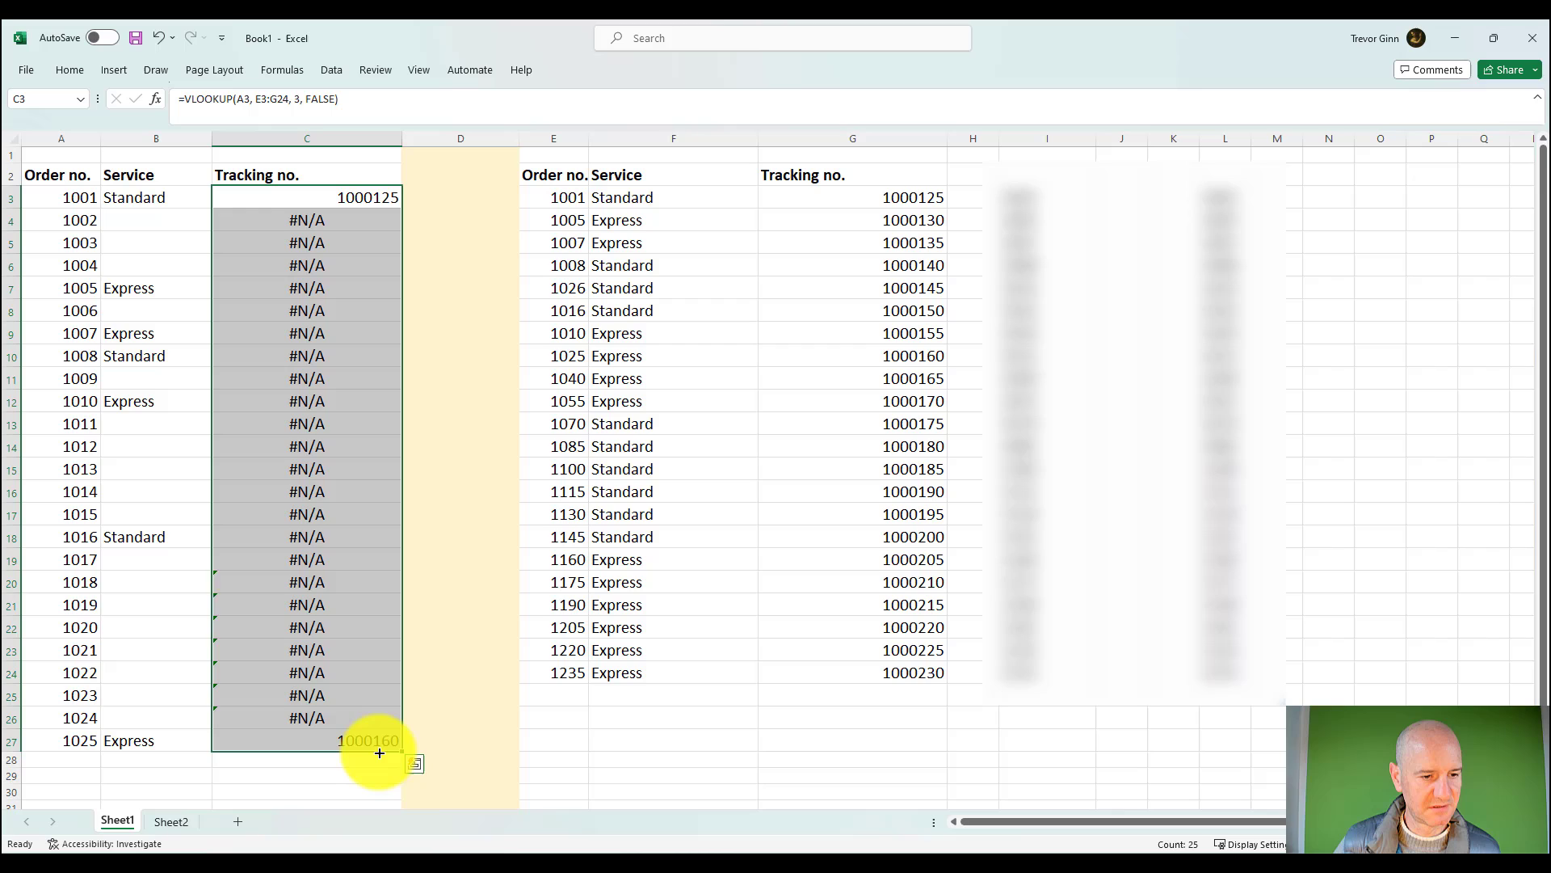
click(355, 202)
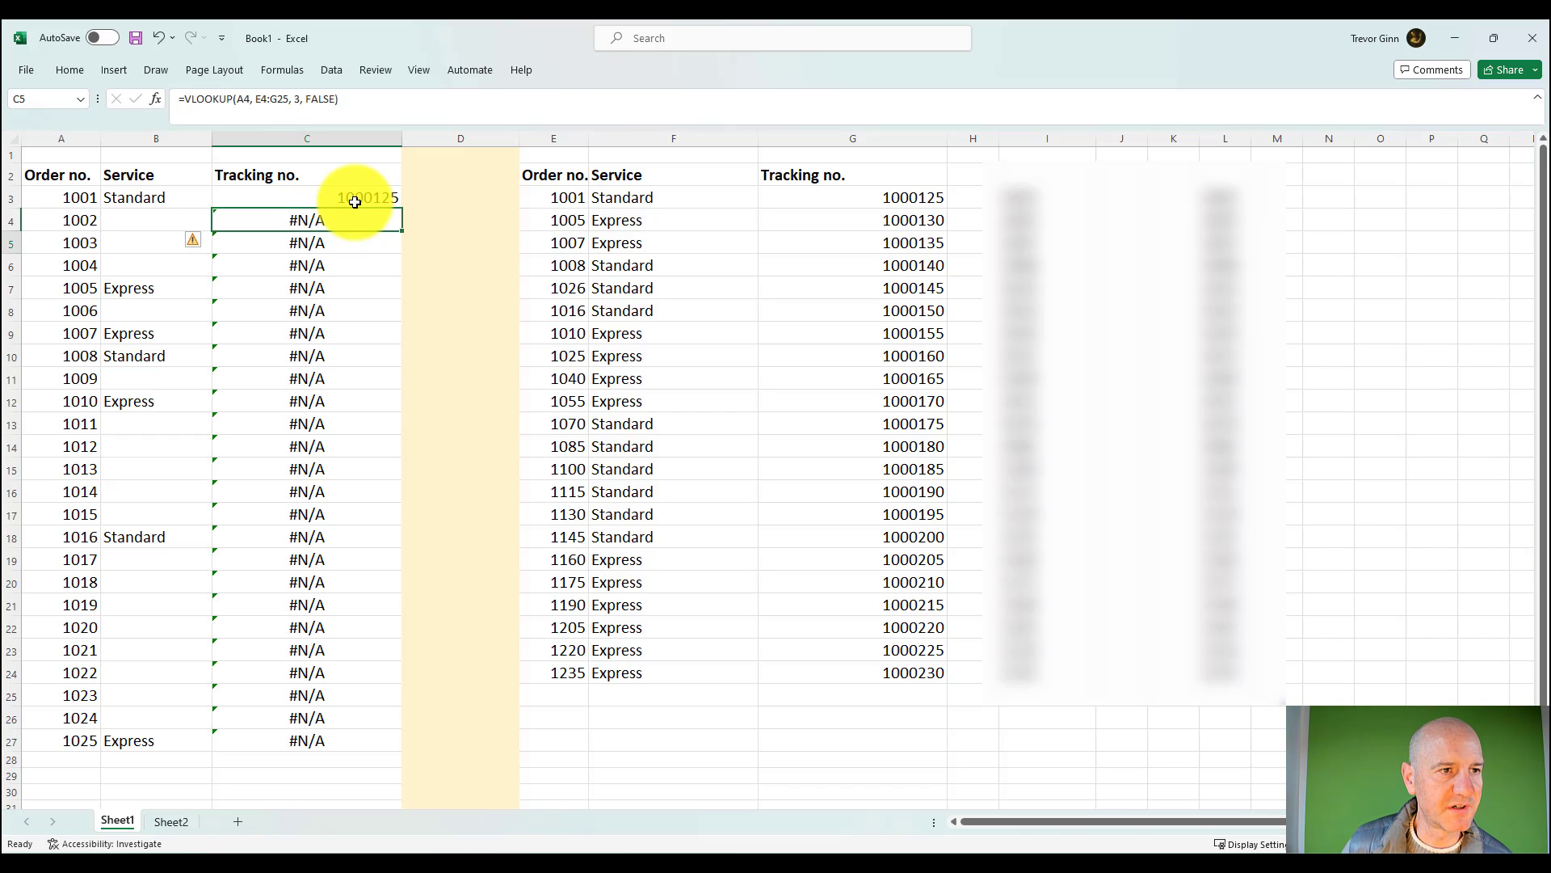
Step: Make the table array in C3 absolute as $E$3:$G$24 and fill the formula down to C27
click(355, 202)
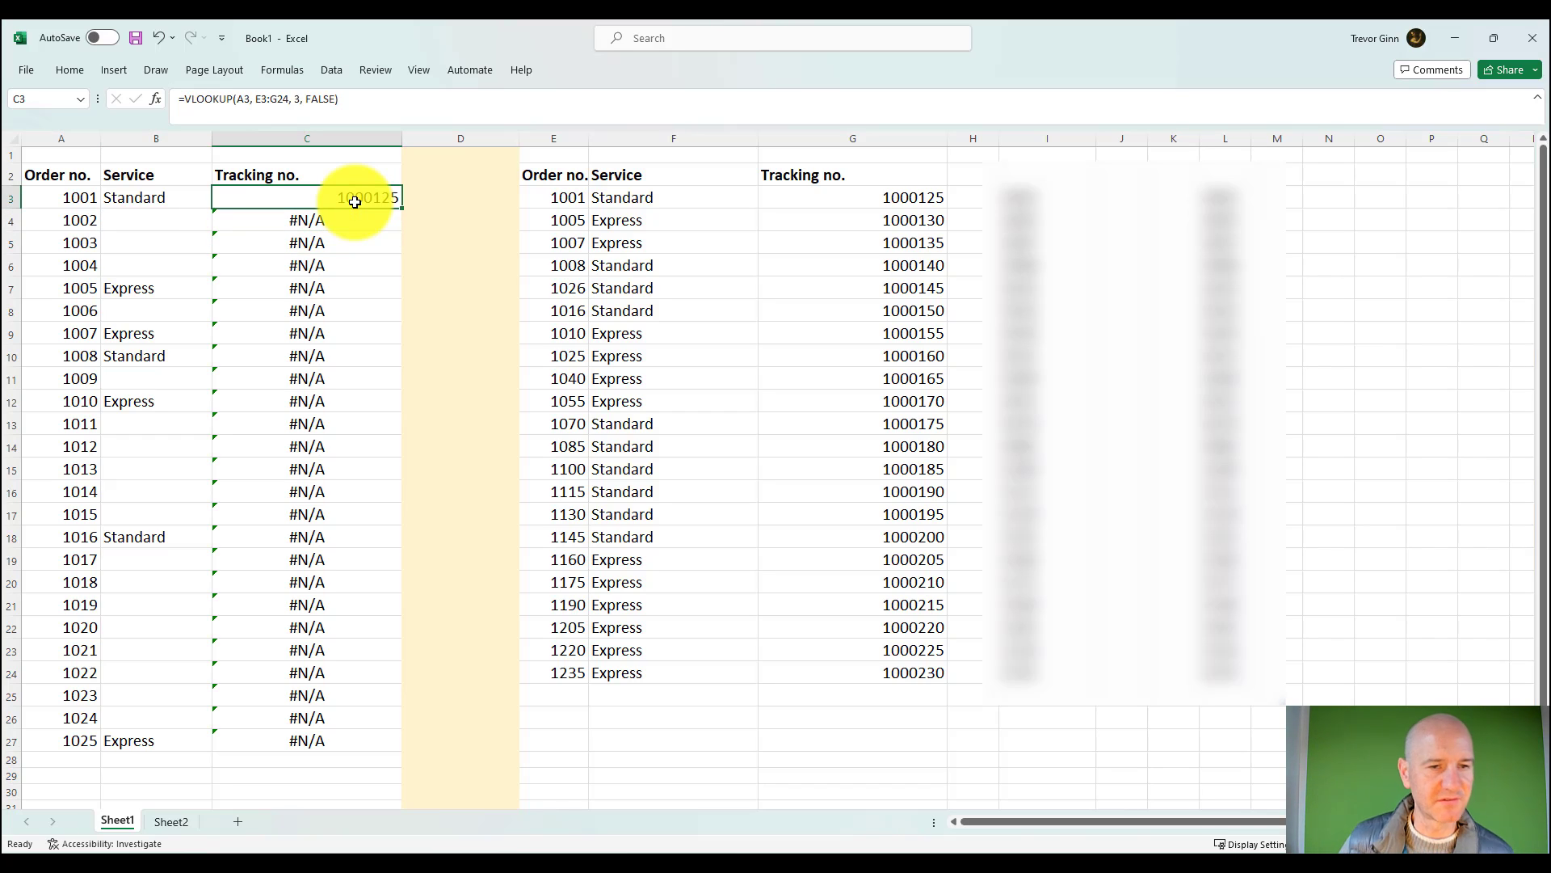
click(269, 99)
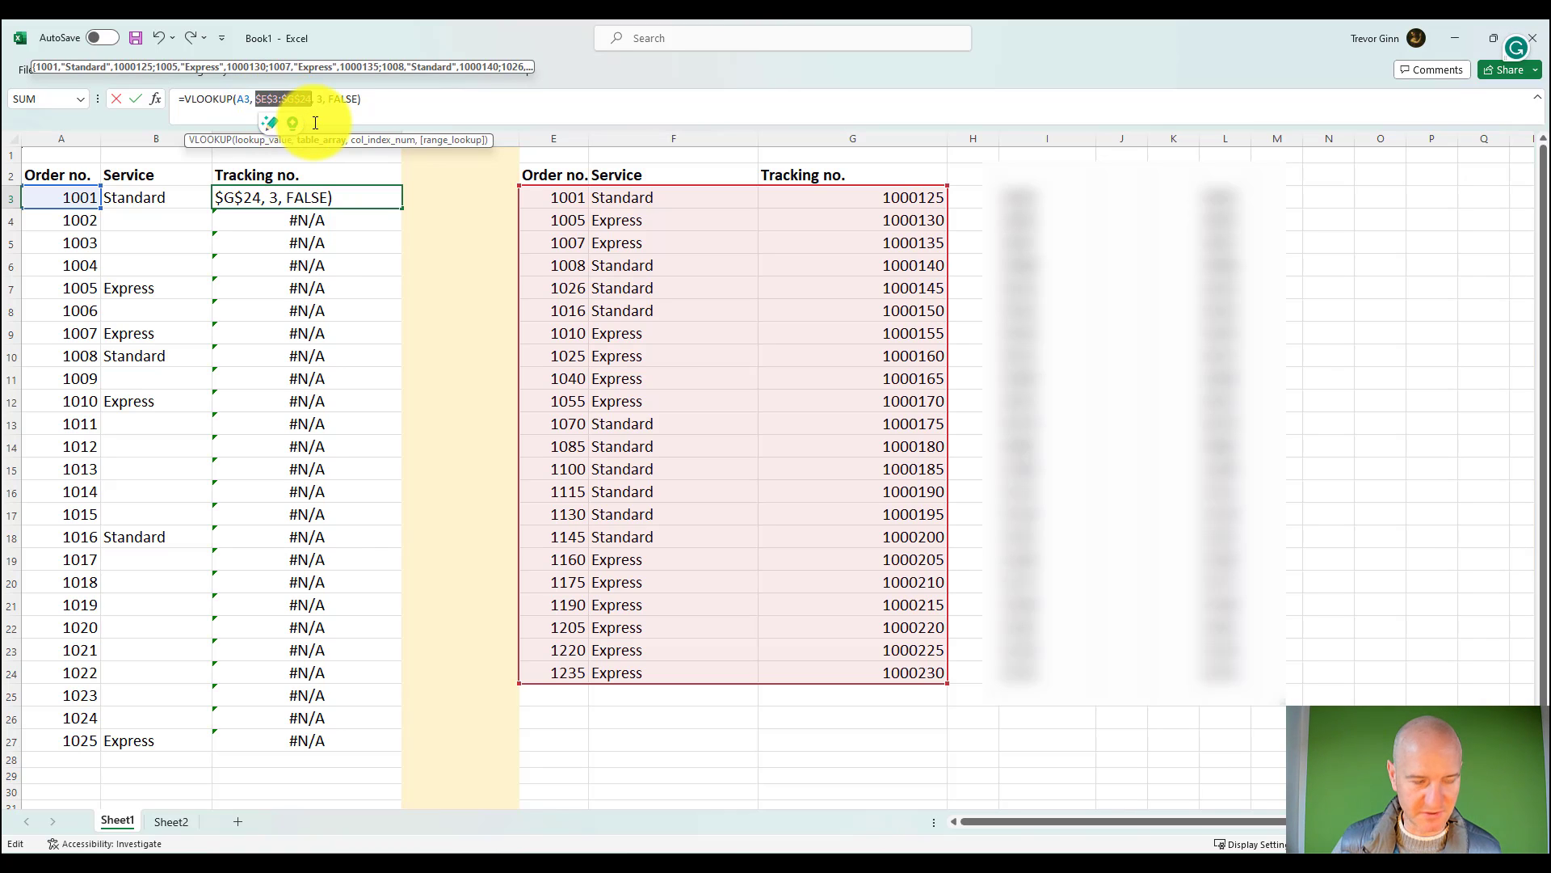
key(ctrl+Return)
drag(401, 209, 391, 740)
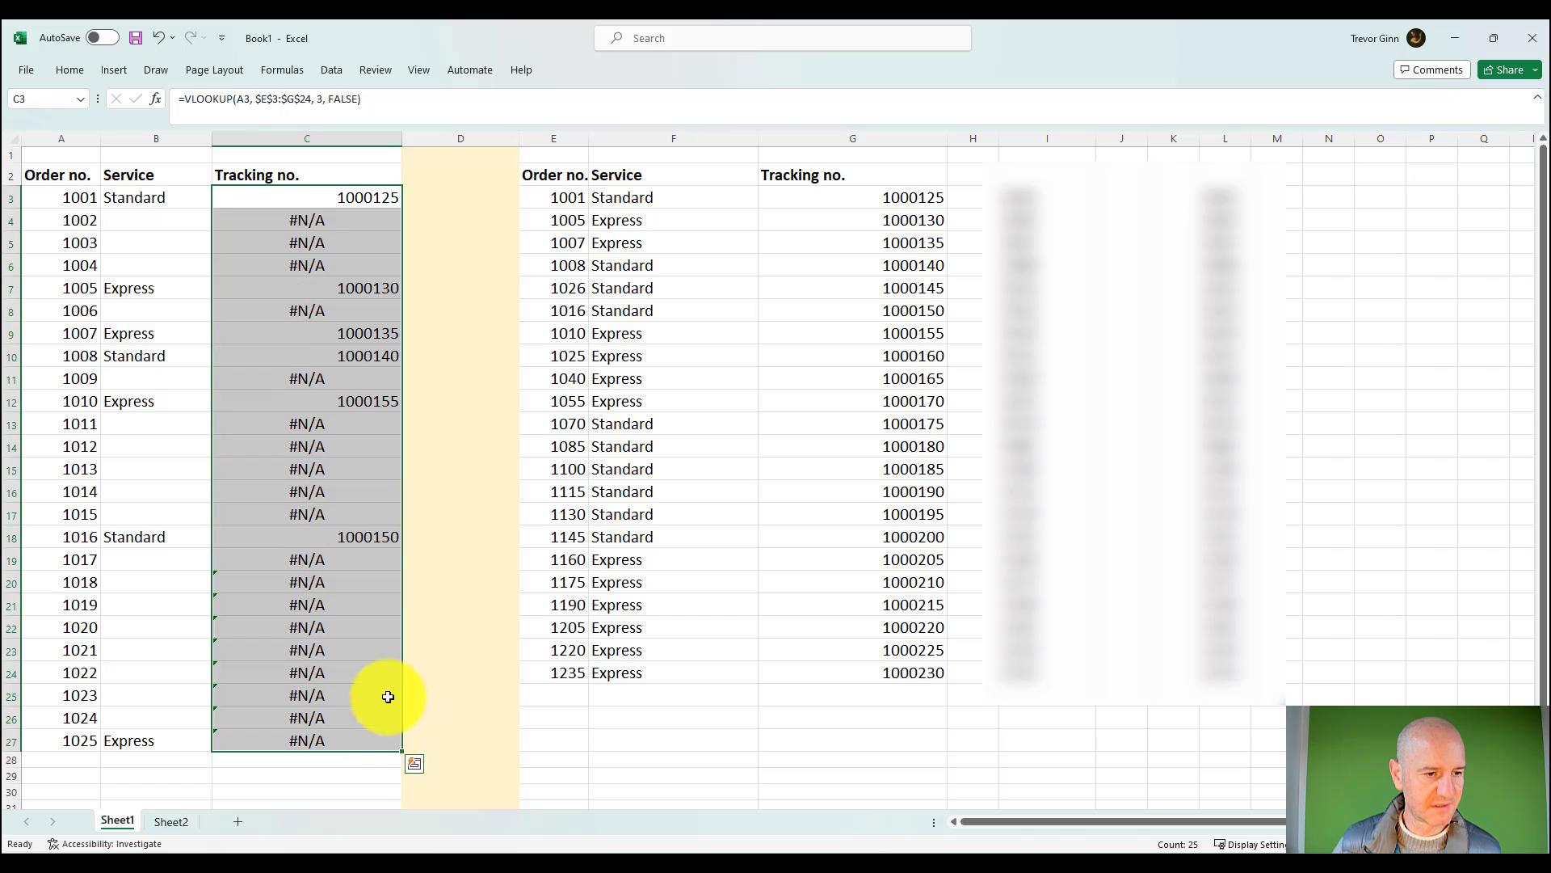
Step: Examine the table array reference in the C24 formula and leave the formula as it is
click(325, 673)
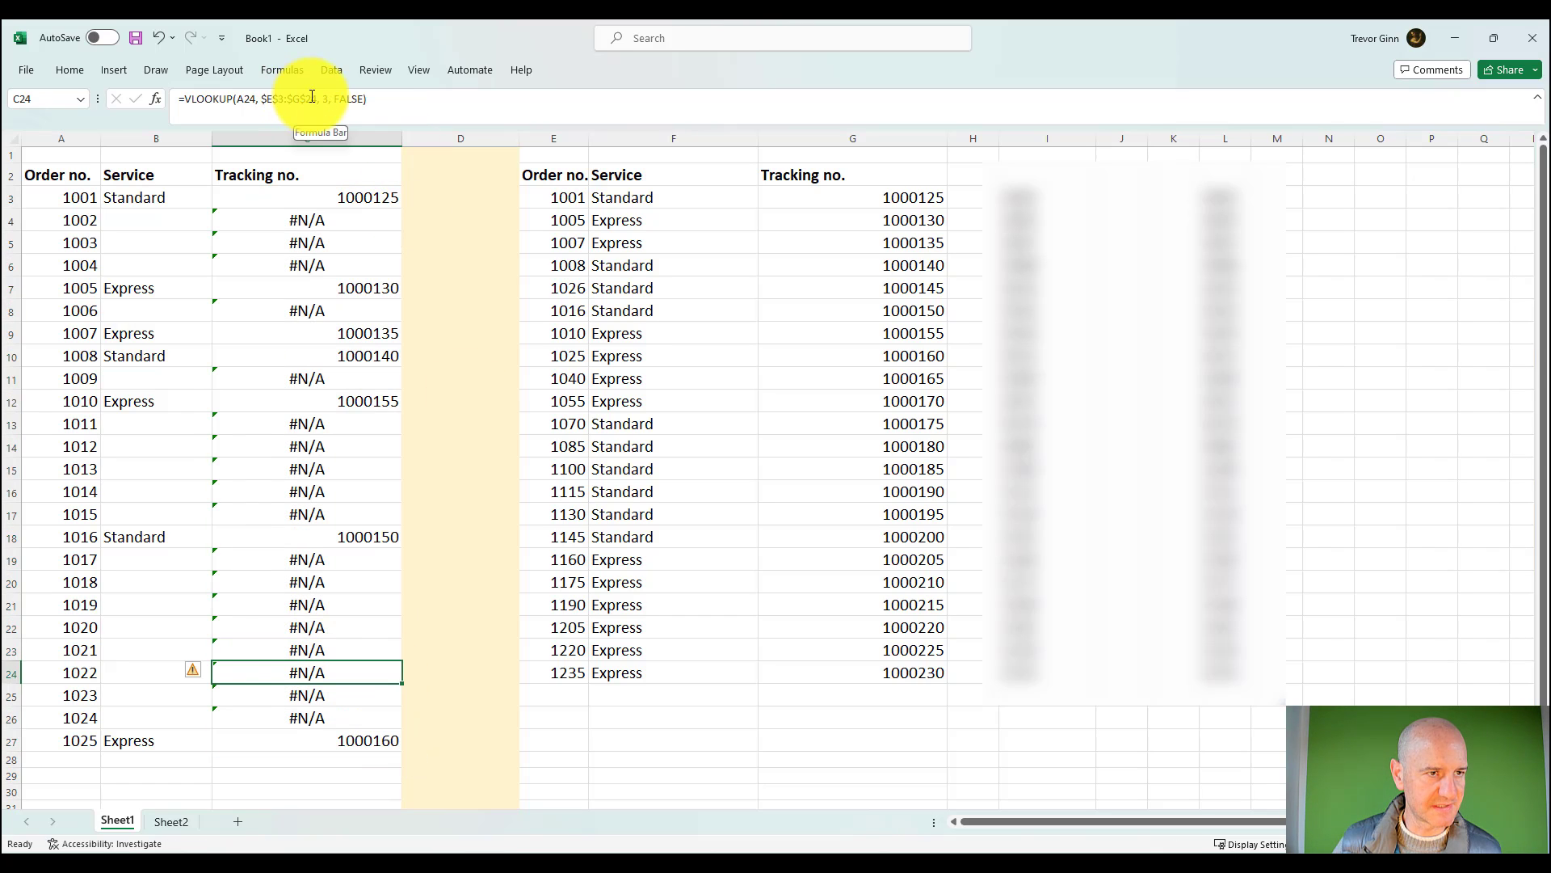
drag(316, 97, 277, 102)
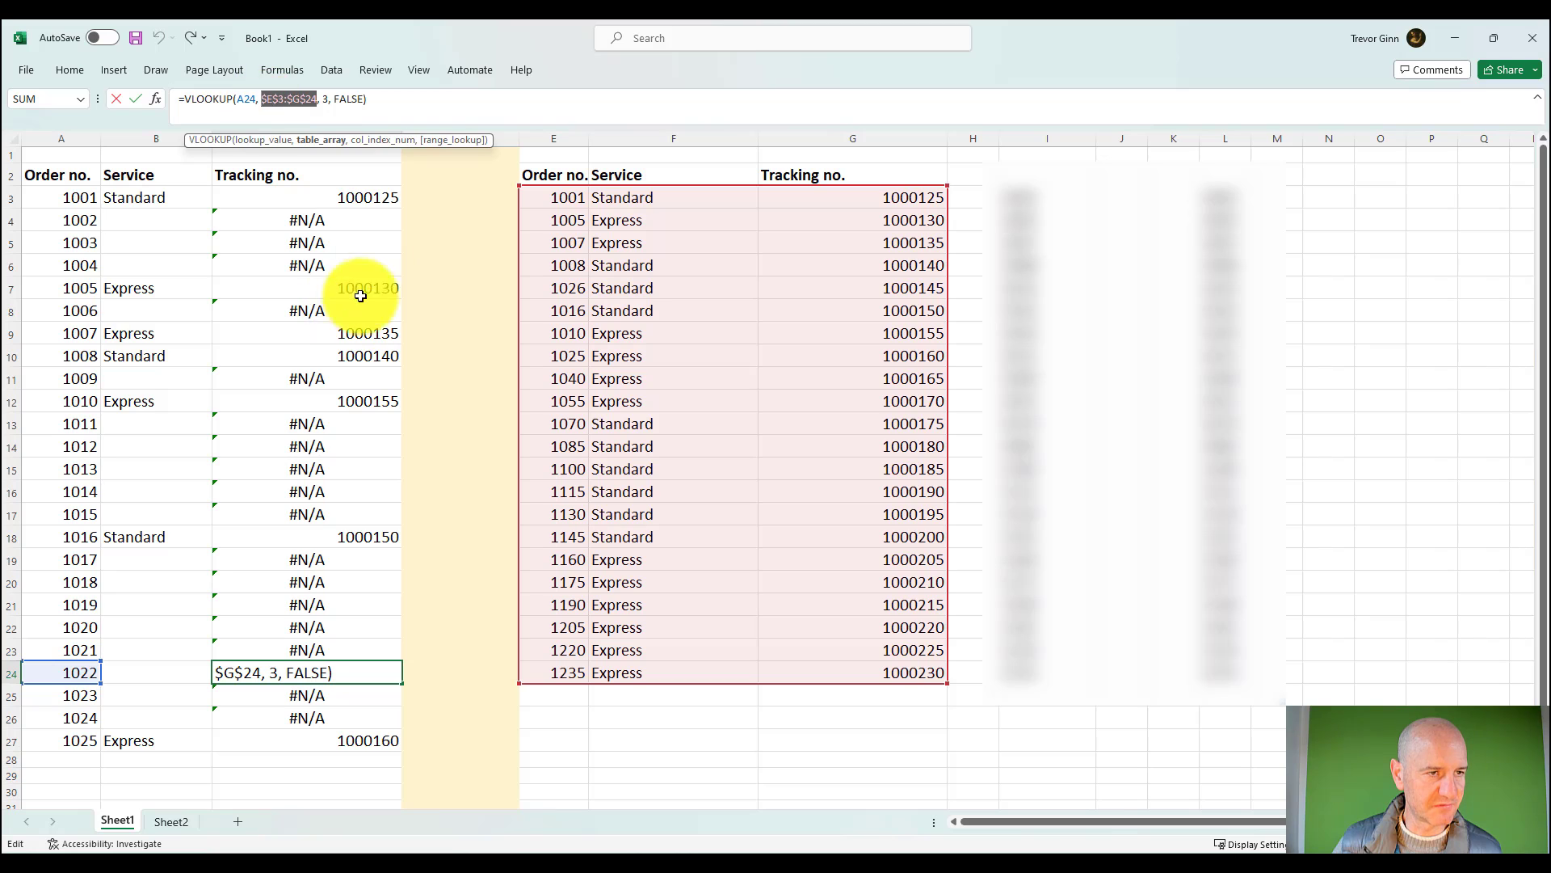
click(556, 537)
key(Return)
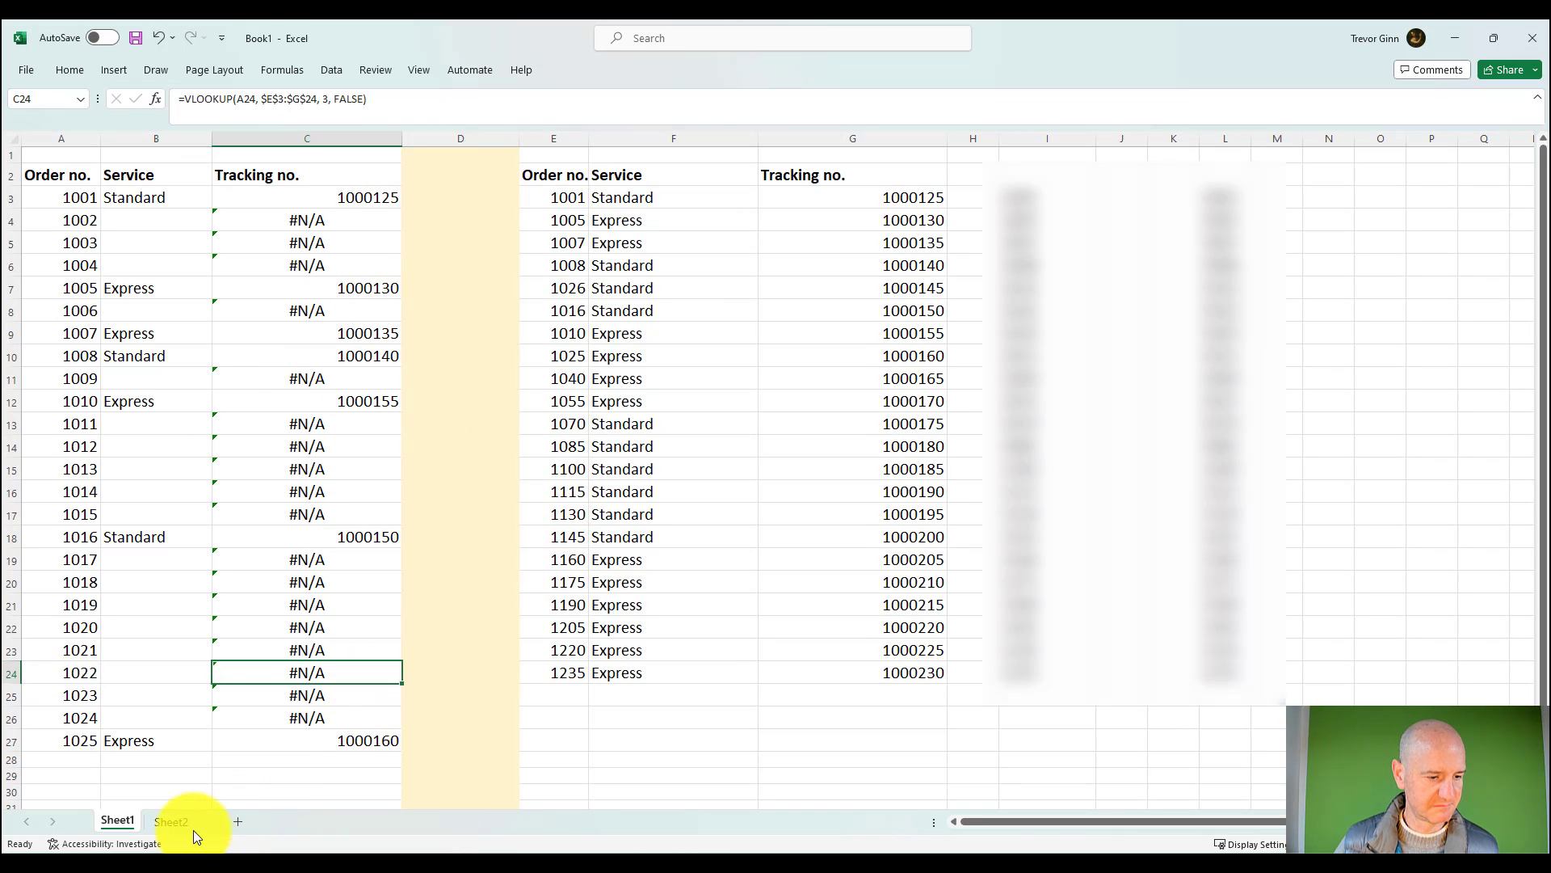
Step: Review the "reference column must be left most column" point on Sheet2 and locate the order number columns A and E on Sheet1
click(173, 821)
click(224, 378)
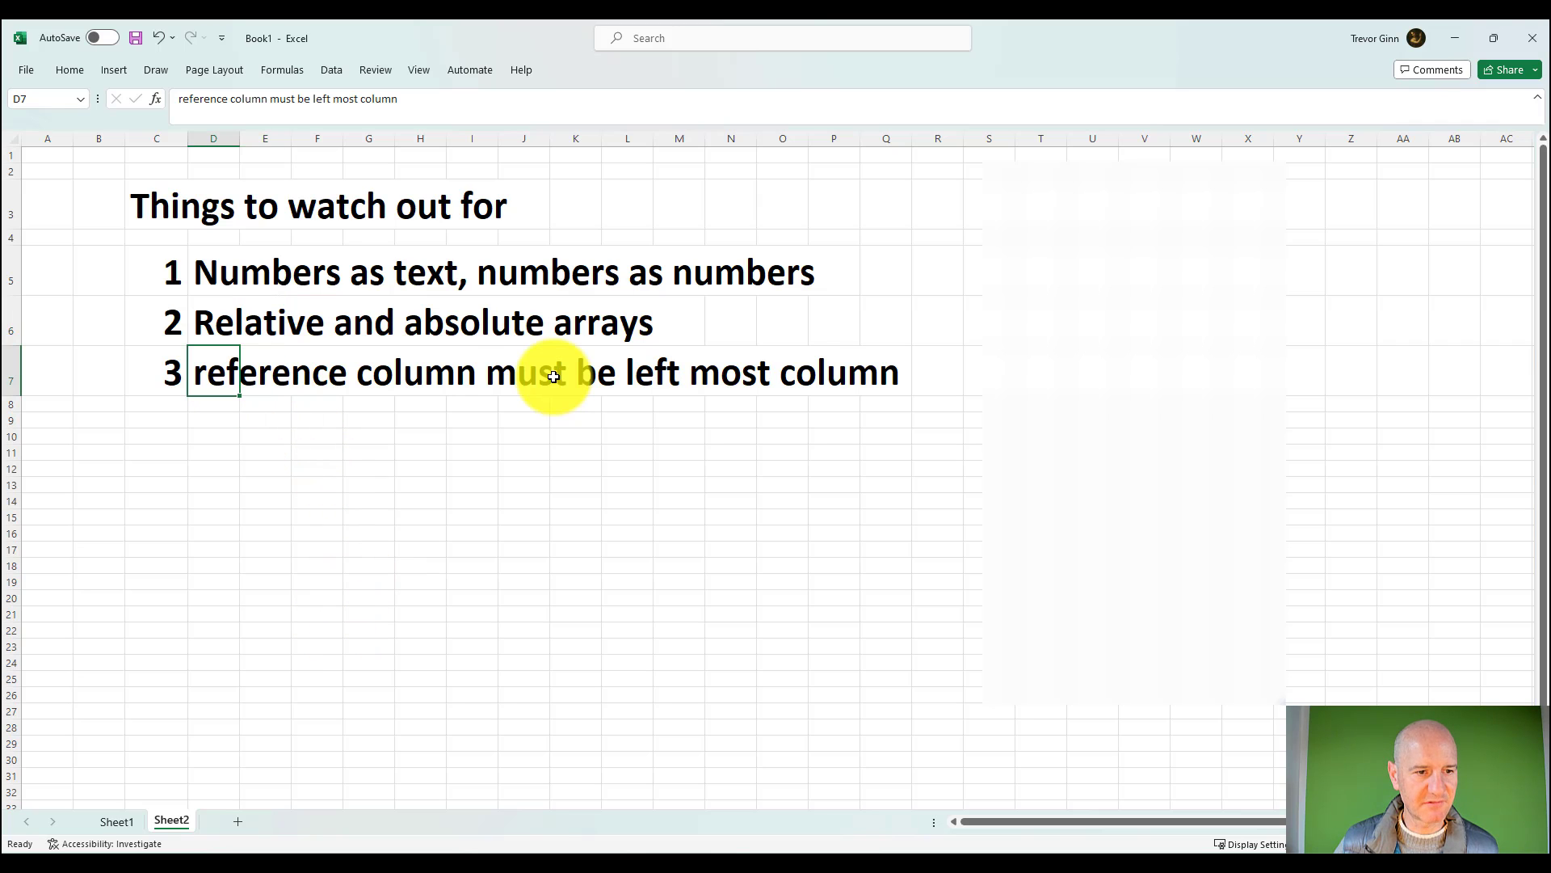
click(117, 820)
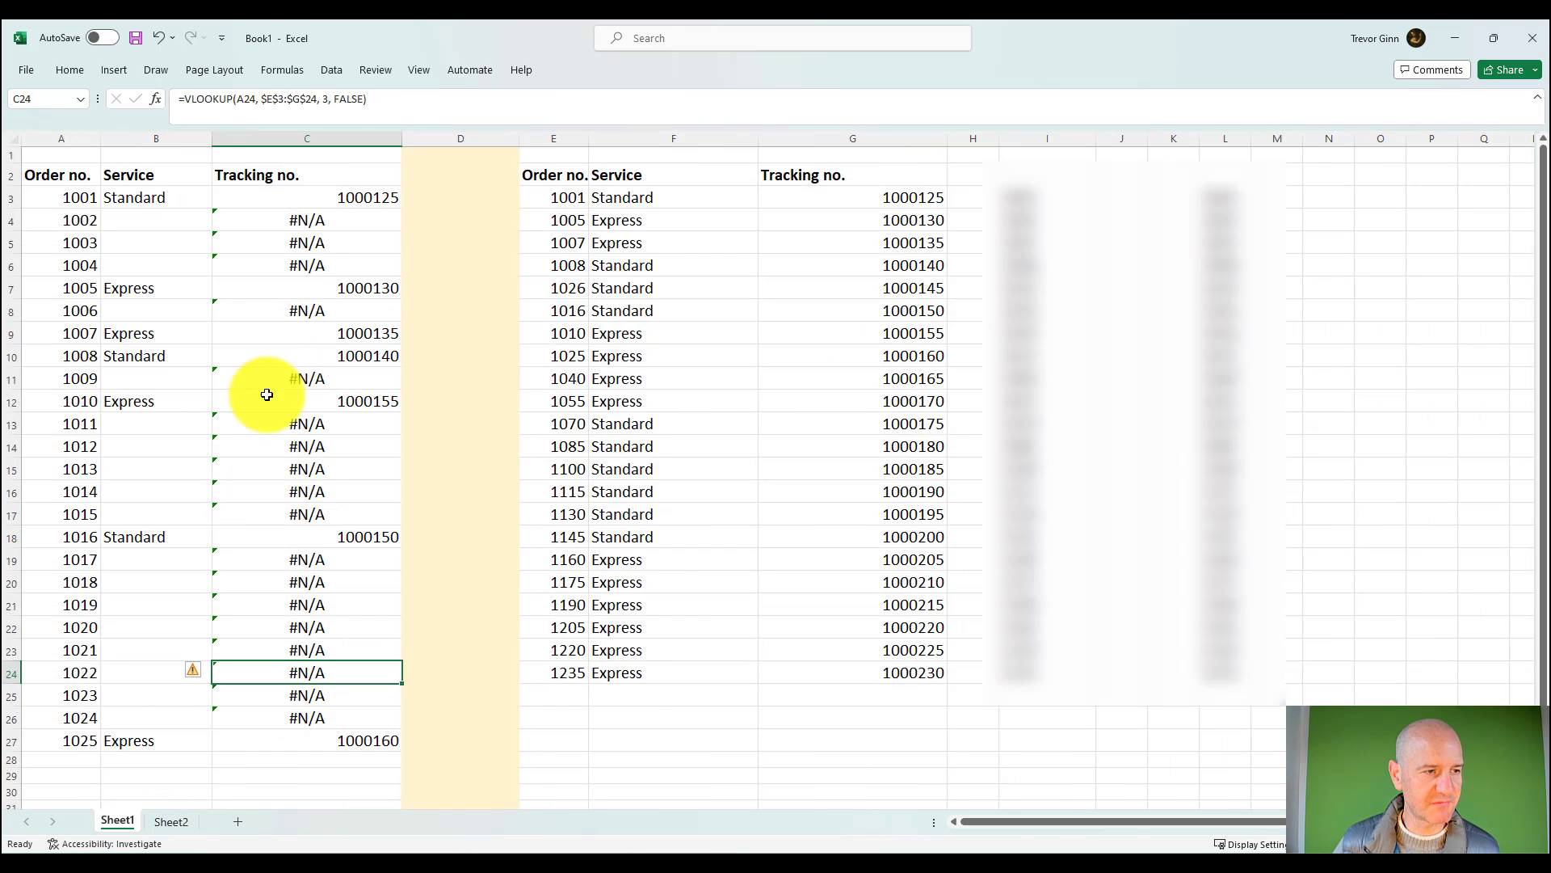
click(75, 137)
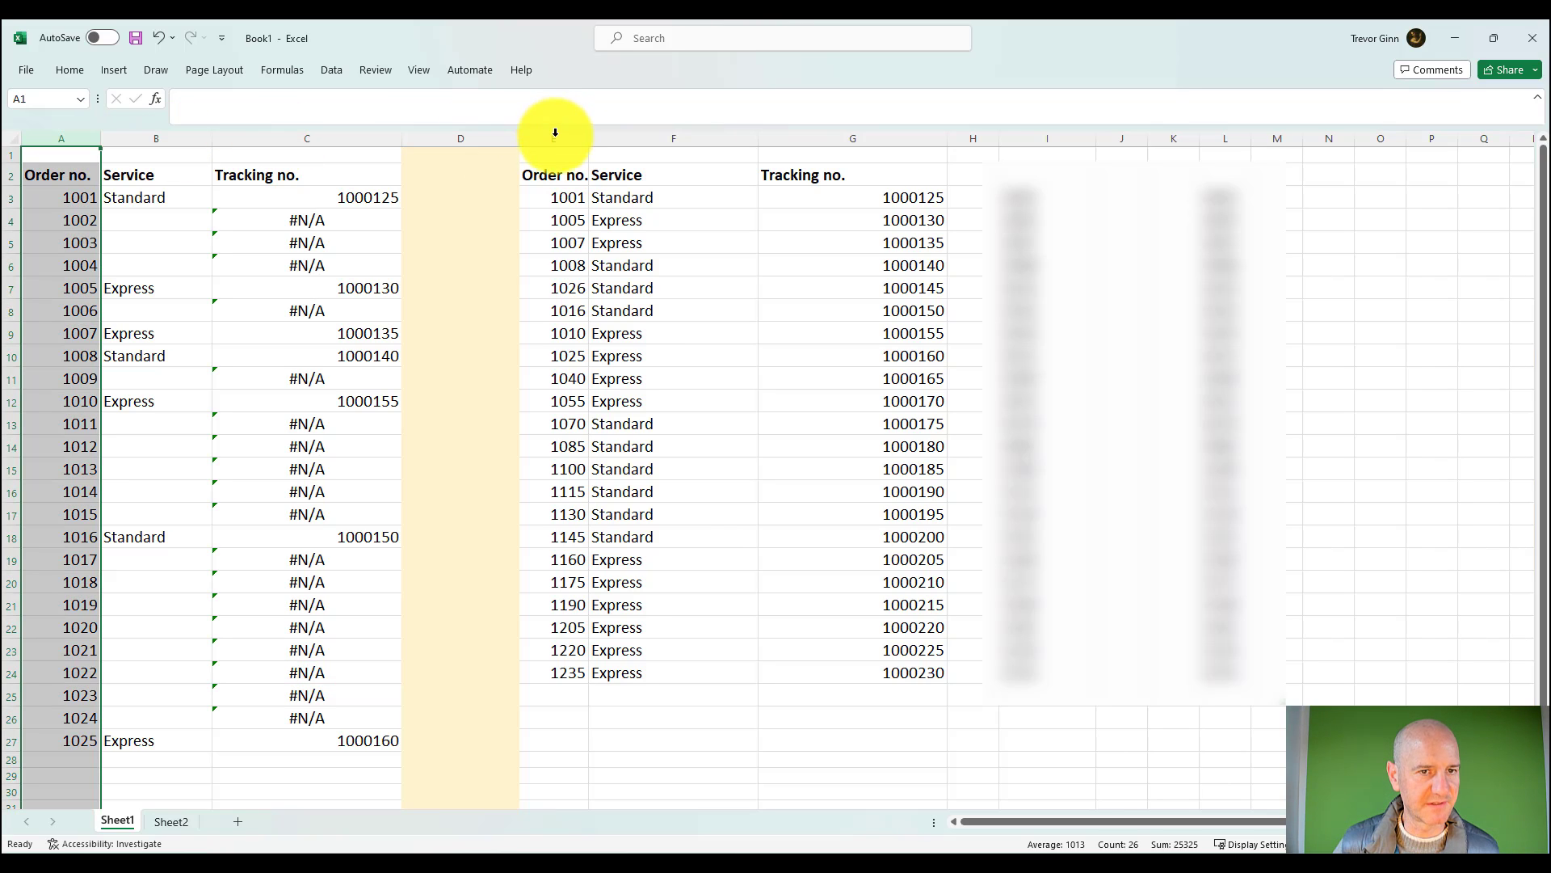
click(555, 137)
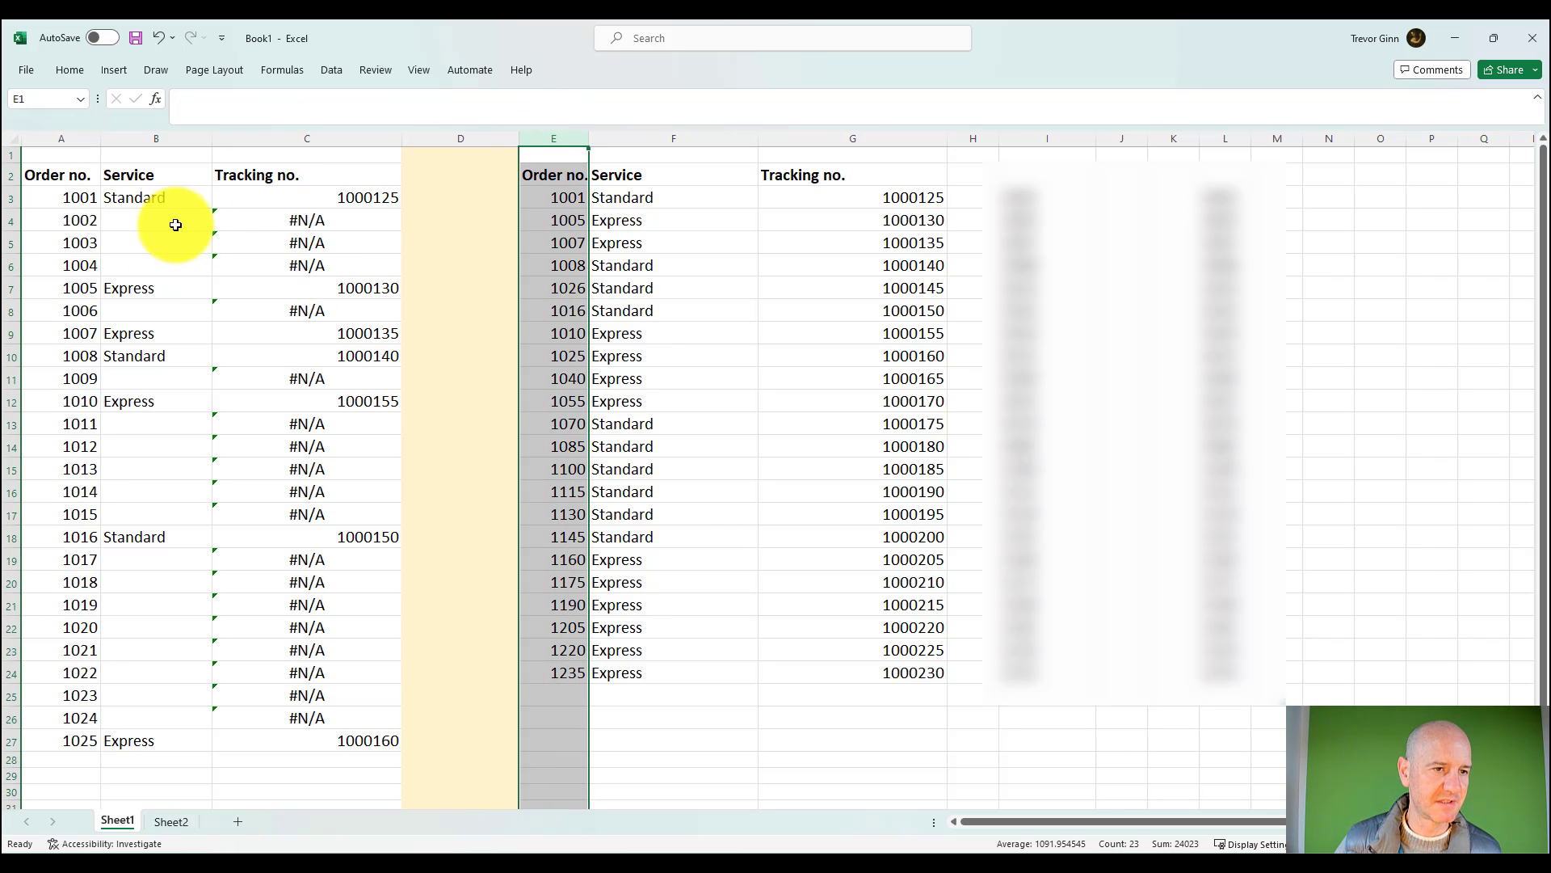